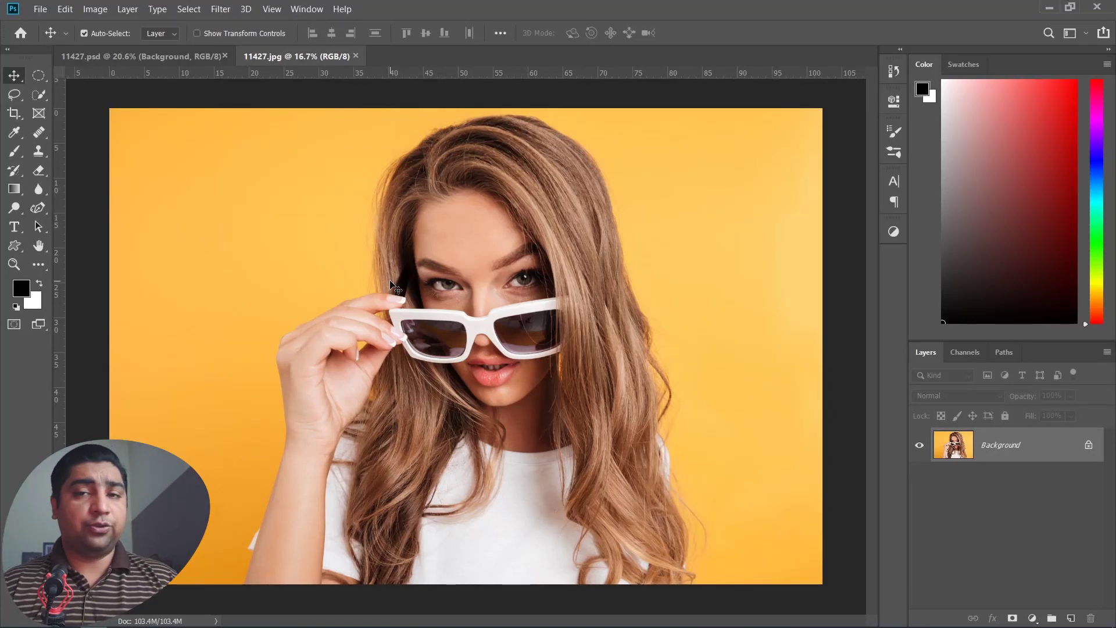
# Add a Black & White adjustment layer with Reds 13 and Yellows 142, comparing it on and off.
pyautogui.click(391, 285)
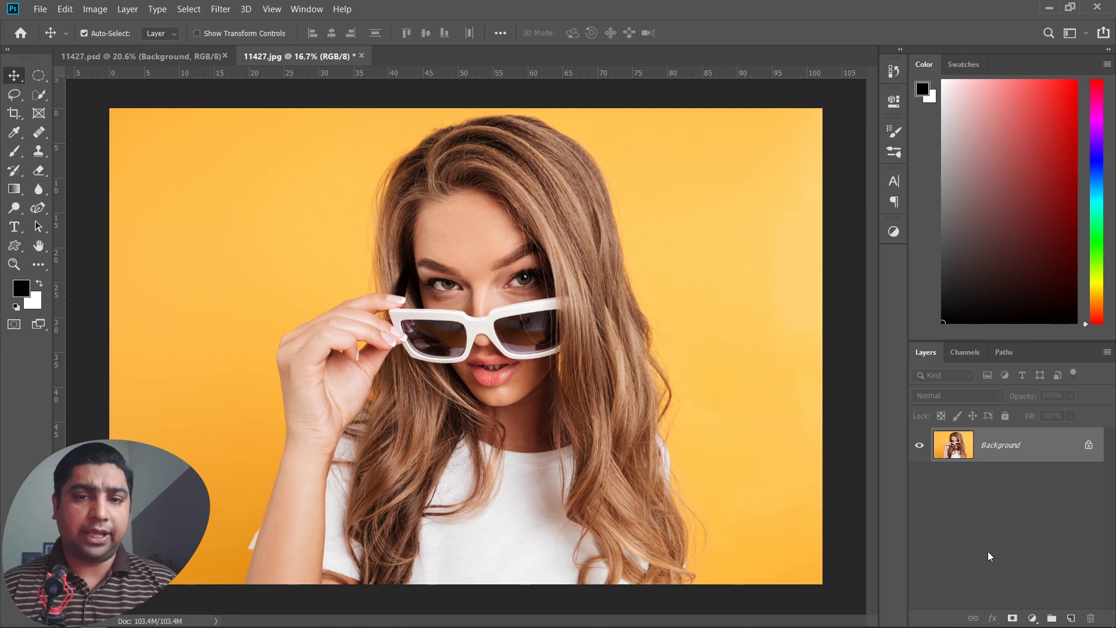
pyautogui.click(1033, 618)
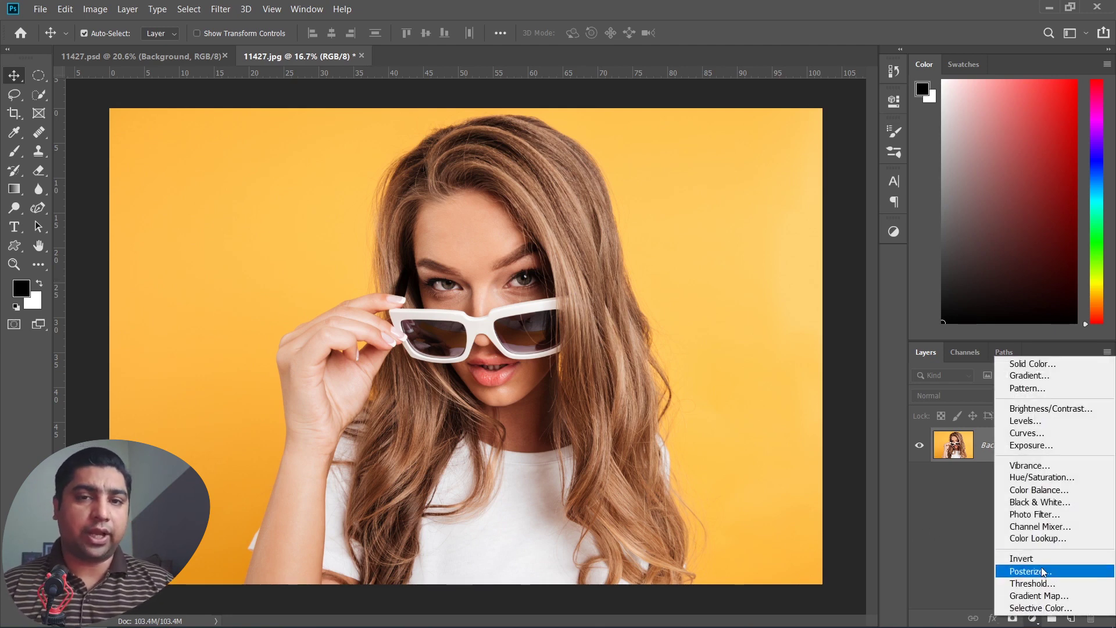
pyautogui.click(1032, 502)
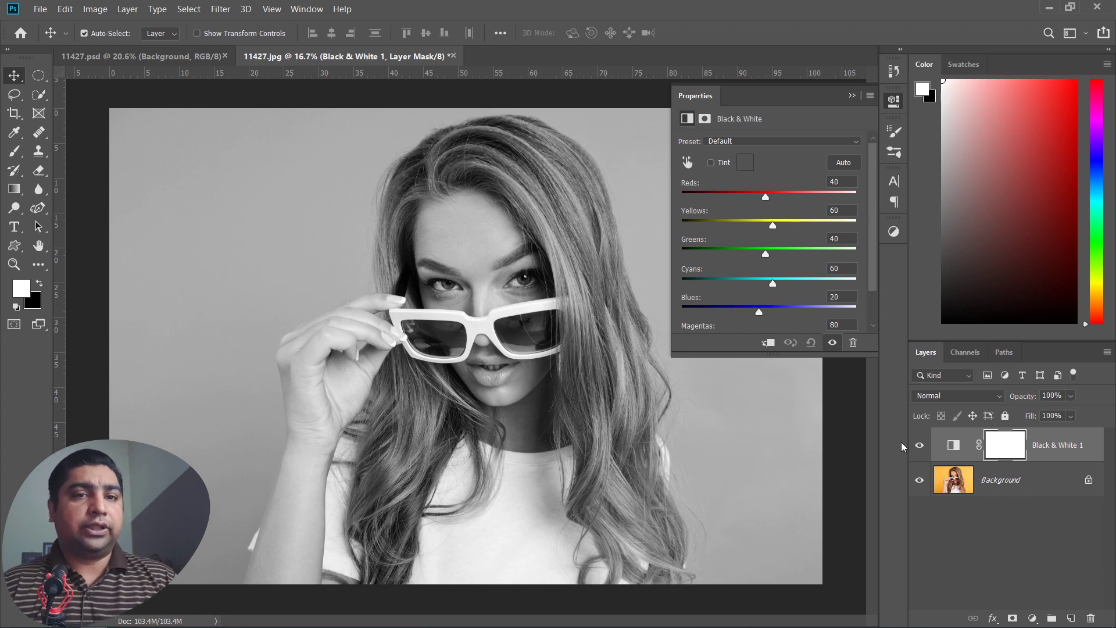
pyautogui.click(919, 444)
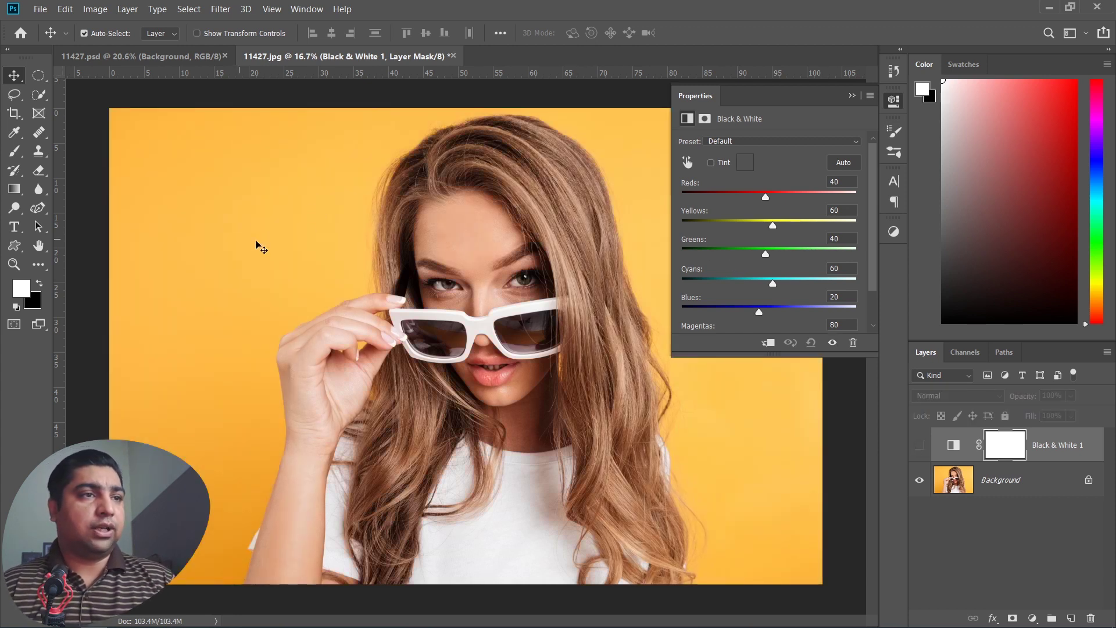
pyautogui.click(919, 445)
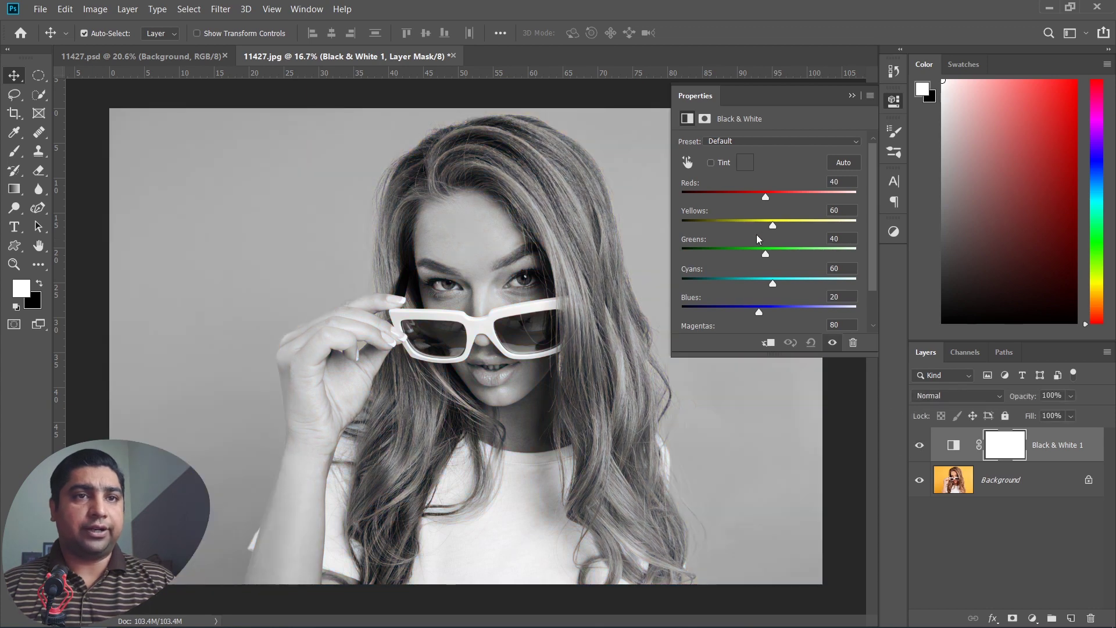
pyautogui.moveTo(773, 226)
pyautogui.mouseDown()
pyautogui.moveTo(732, 229)
pyautogui.moveTo(805, 227)
pyautogui.moveTo(756, 198)
pyautogui.mouseUp()
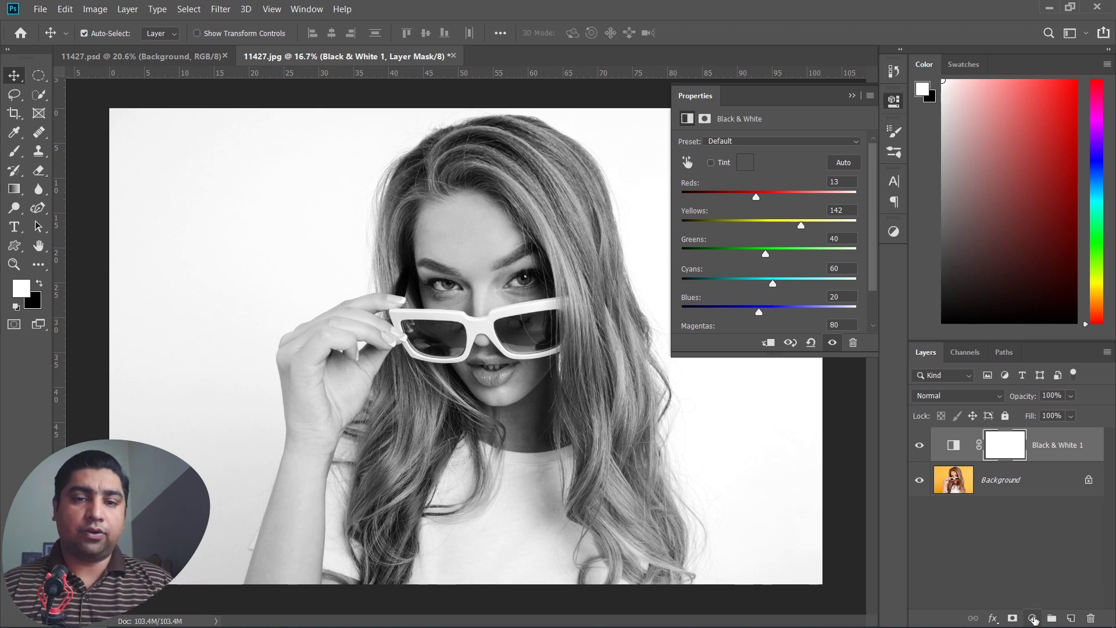
pyautogui.click(1032, 617)
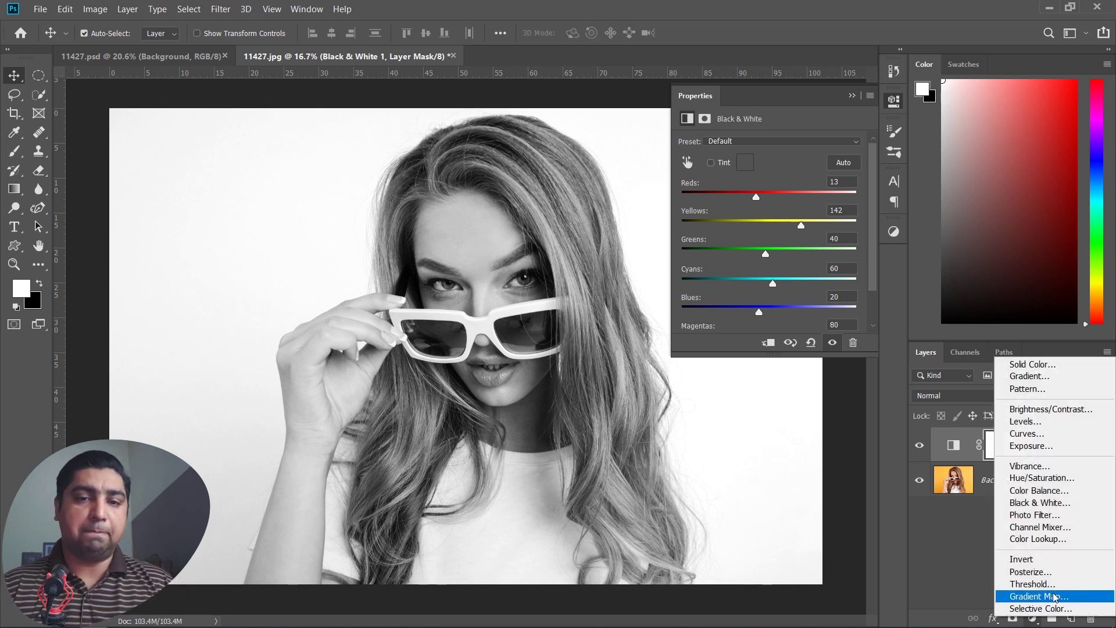
# Add a Gradient Map adjustment layer whose dark left stop is navy 00063c.
pyautogui.click(1055, 597)
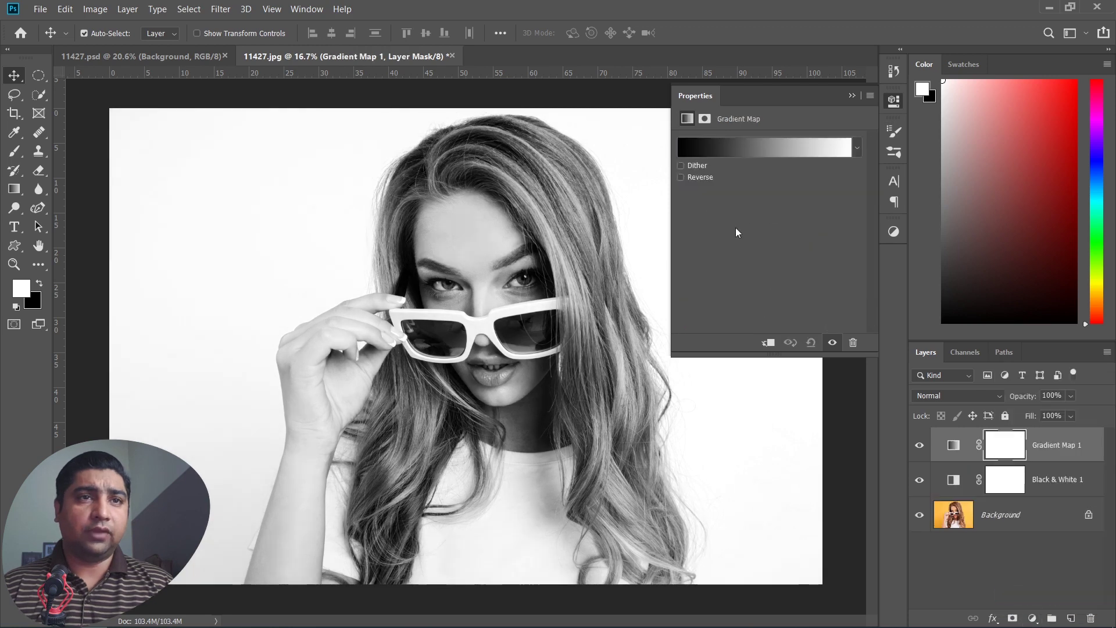
pyautogui.click(753, 147)
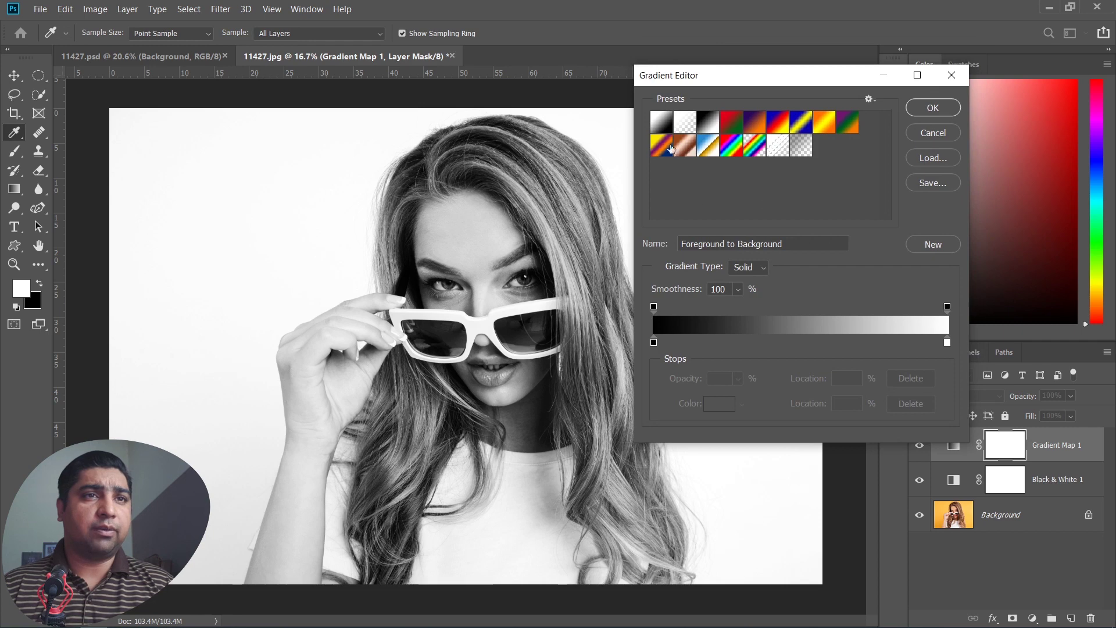
pyautogui.click(654, 343)
pyautogui.click(714, 407)
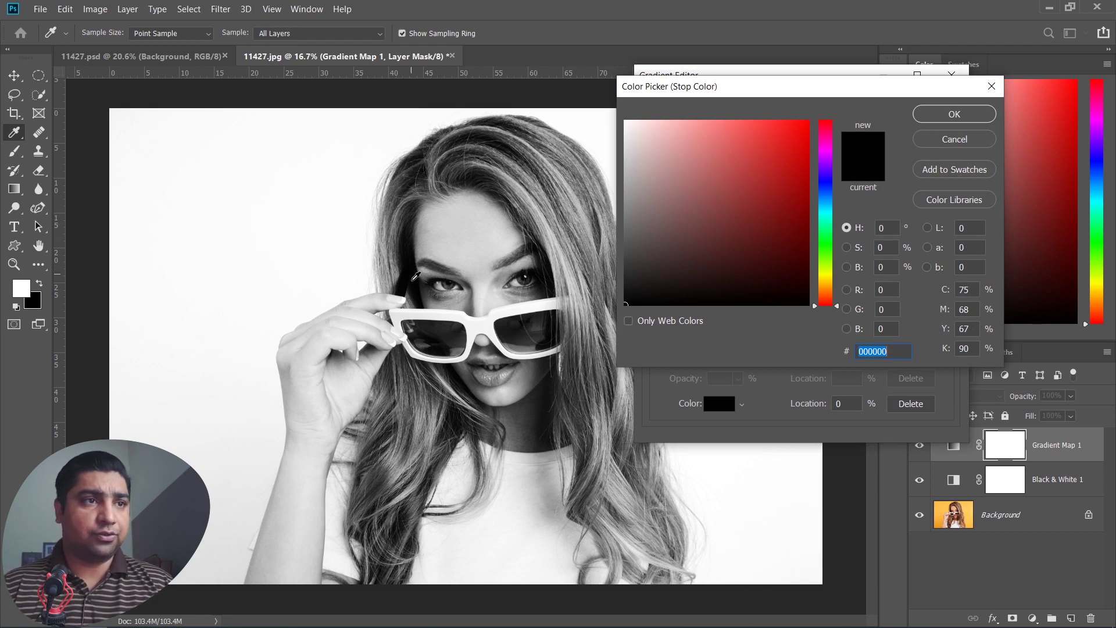
pyautogui.click(809, 183)
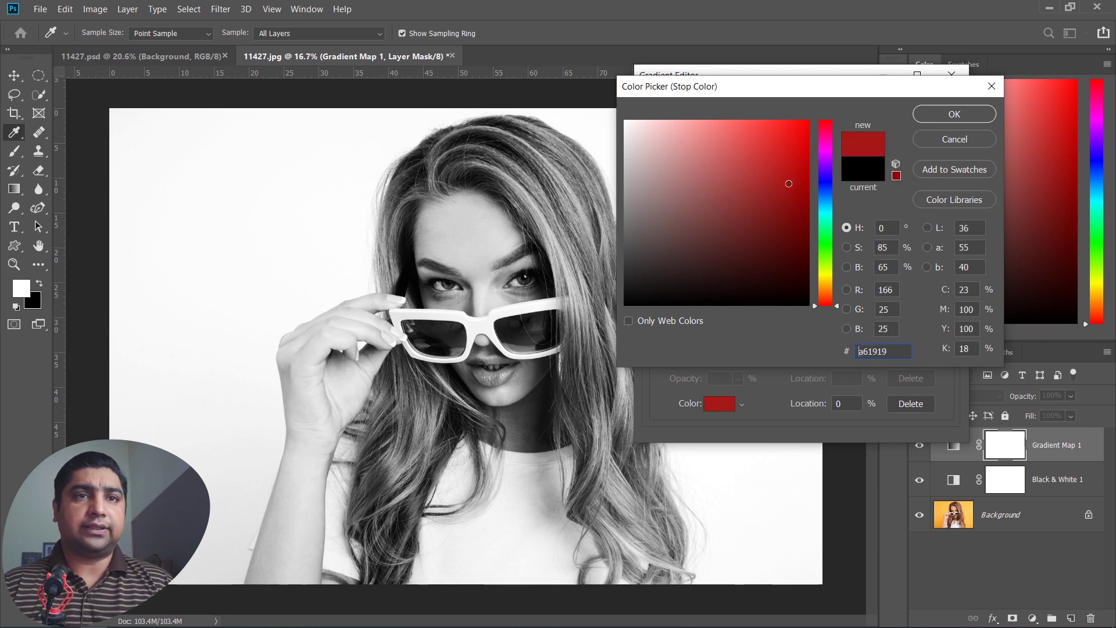
pyautogui.moveTo(793, 184)
pyautogui.mouseDown()
pyautogui.moveTo(810, 224)
pyautogui.moveTo(829, 185)
pyautogui.mouseUp()
pyautogui.moveTo(808, 225); pyautogui.dragTo(808, 263)
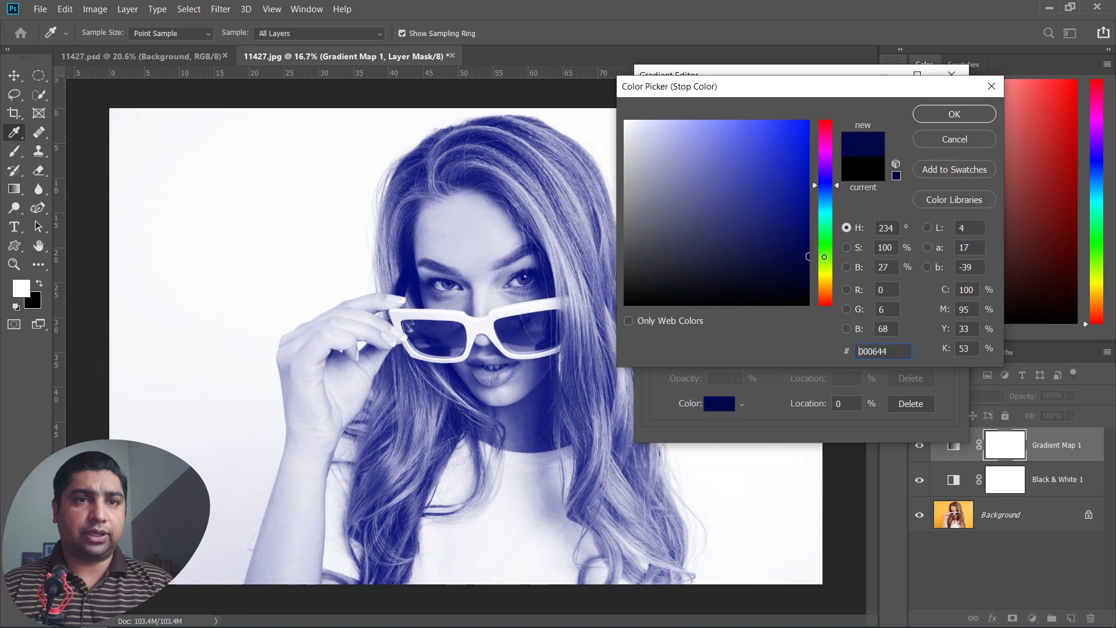
pyautogui.click(943, 118)
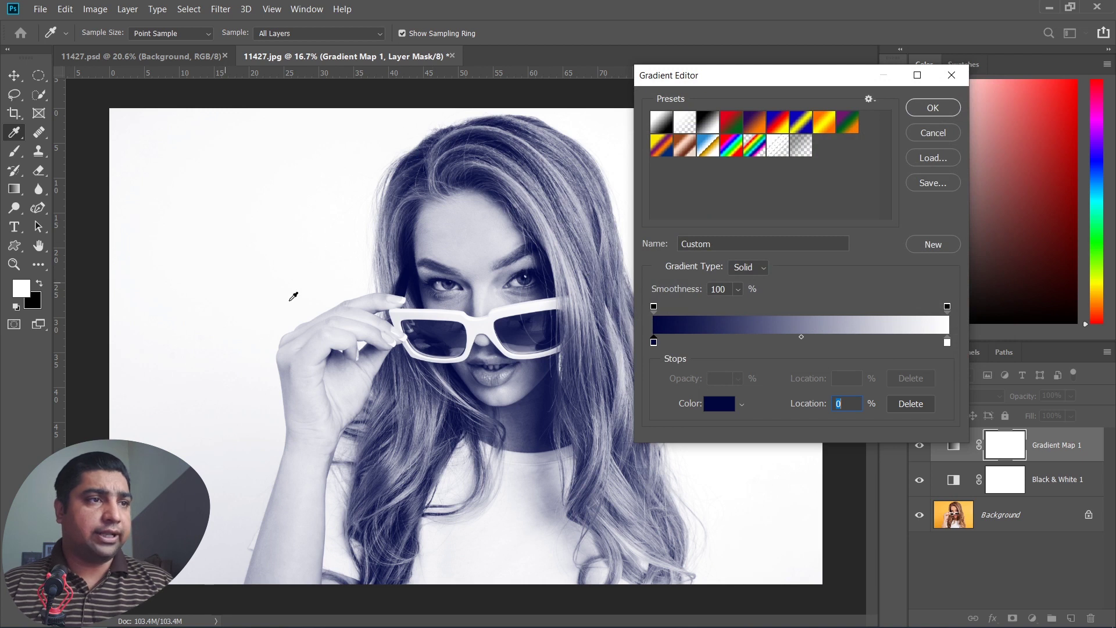
# Set the gradient's light right stop to hot pink ff006c.
pyautogui.click(946, 343)
pyautogui.click(719, 406)
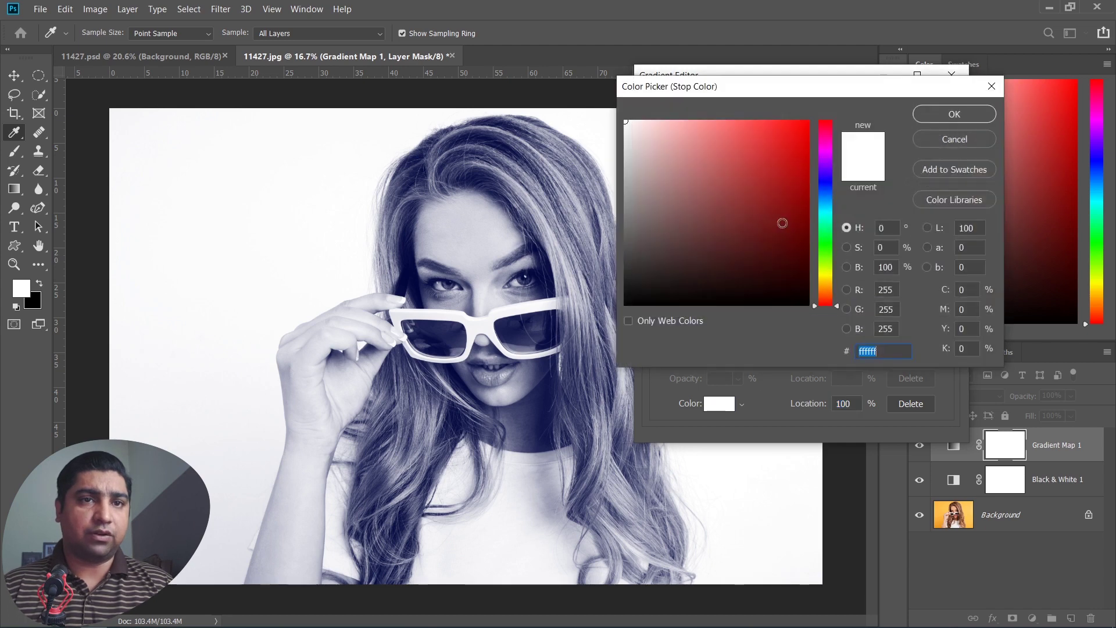
pyautogui.click(828, 282)
pyautogui.click(808, 121)
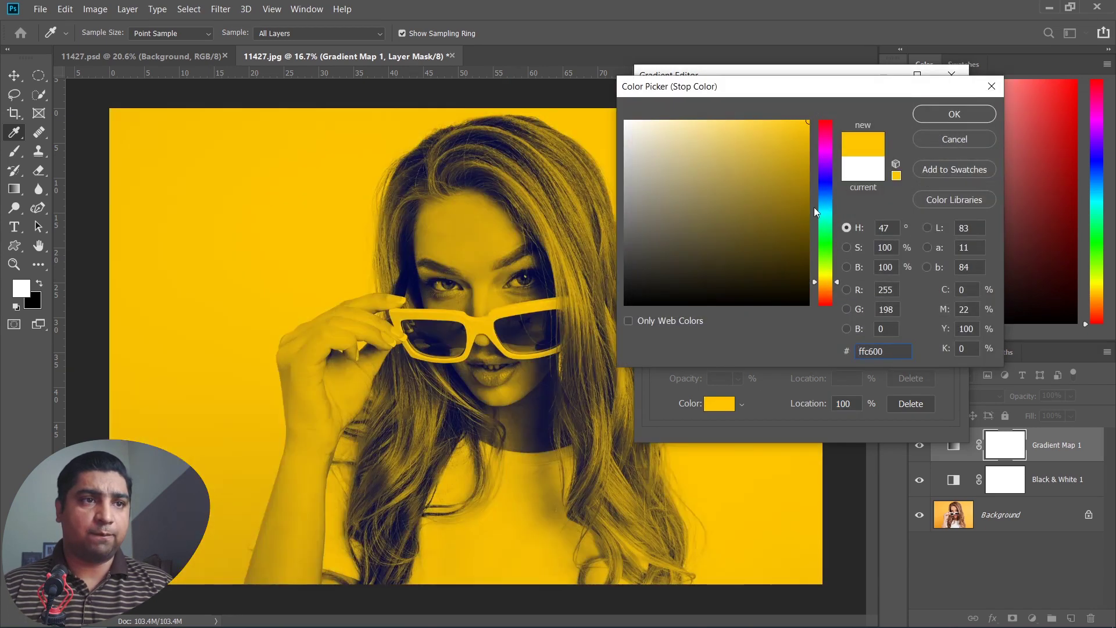
pyautogui.moveTo(825, 159); pyautogui.dragTo(826, 134)
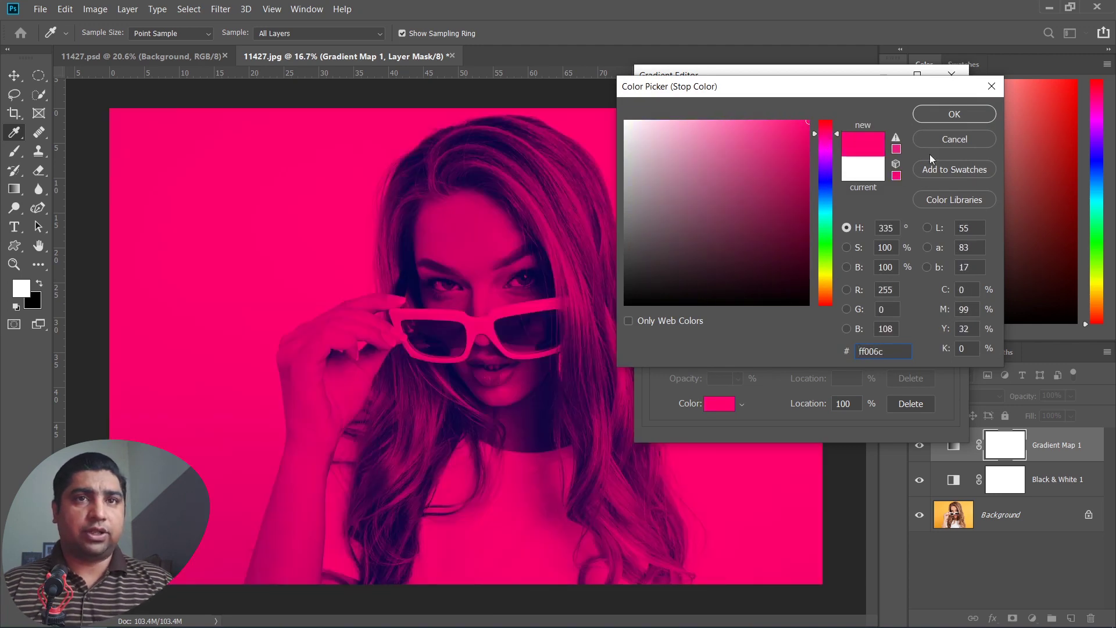
pyautogui.click(948, 115)
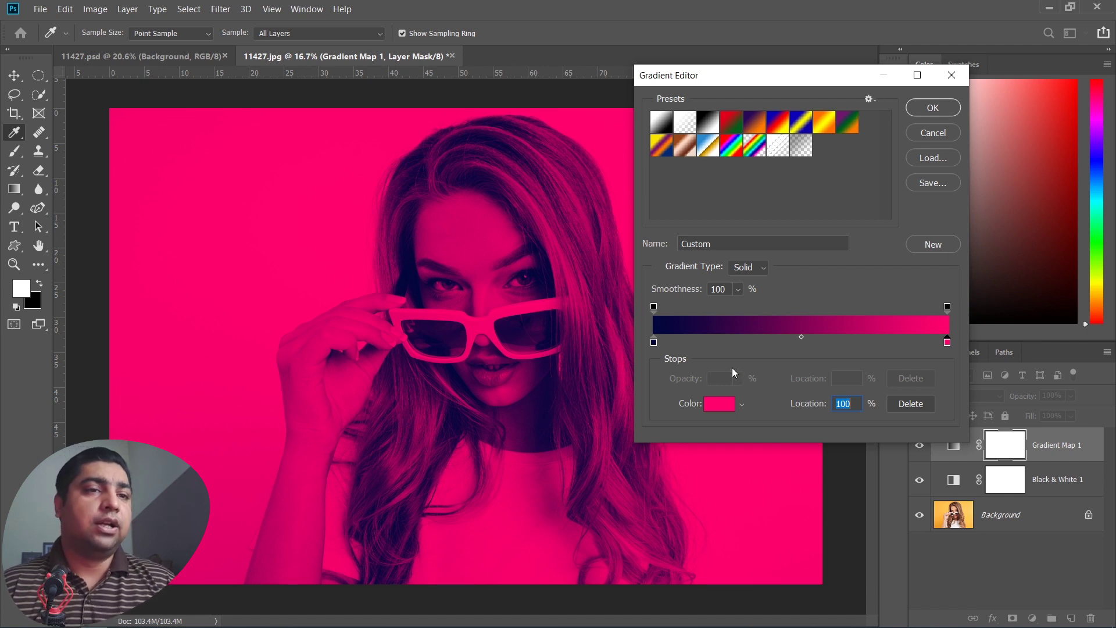
# Move the navy stop inward to about 9% and apply the gradient map.
pyautogui.click(654, 342)
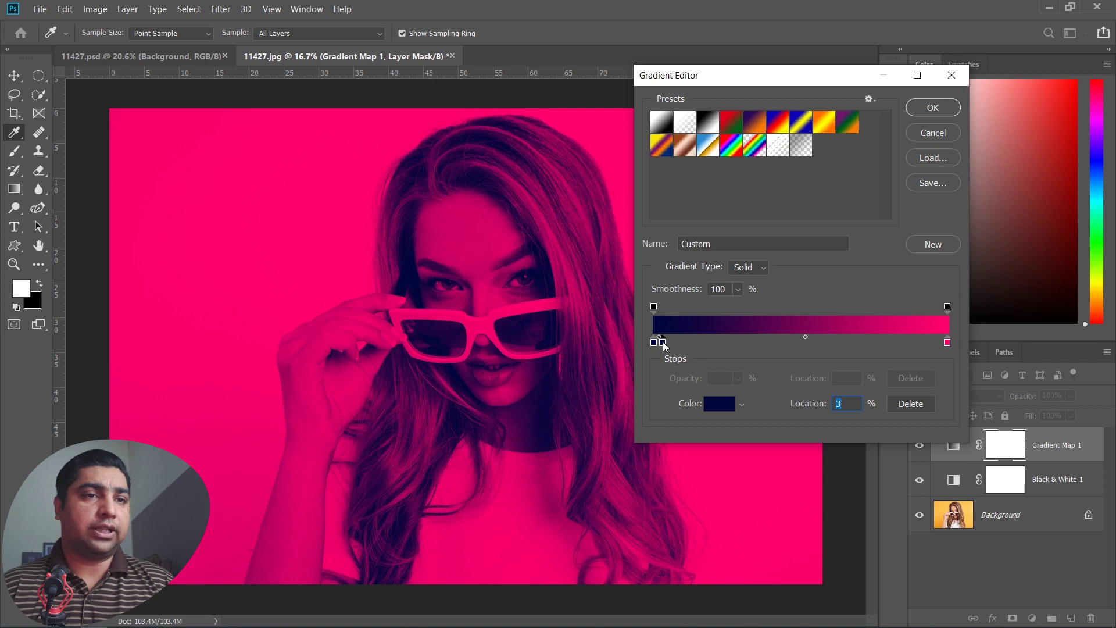
pyautogui.moveTo(665, 346)
pyautogui.mouseDown()
pyautogui.moveTo(735, 347)
pyautogui.moveTo(683, 349)
pyautogui.mouseUp()
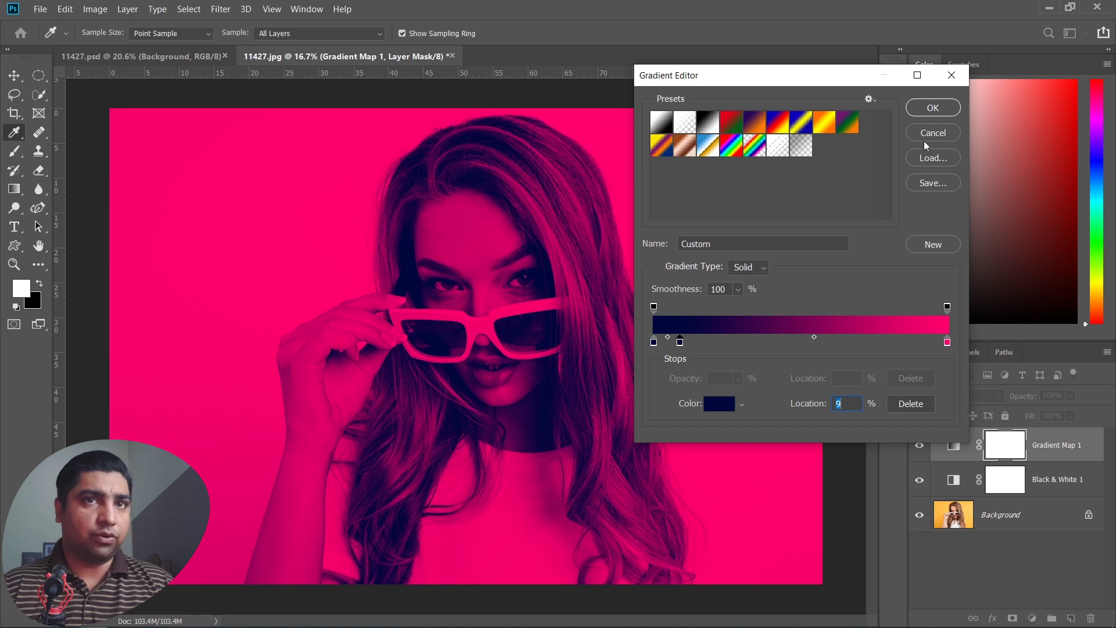
pyautogui.click(933, 108)
pyautogui.click(894, 101)
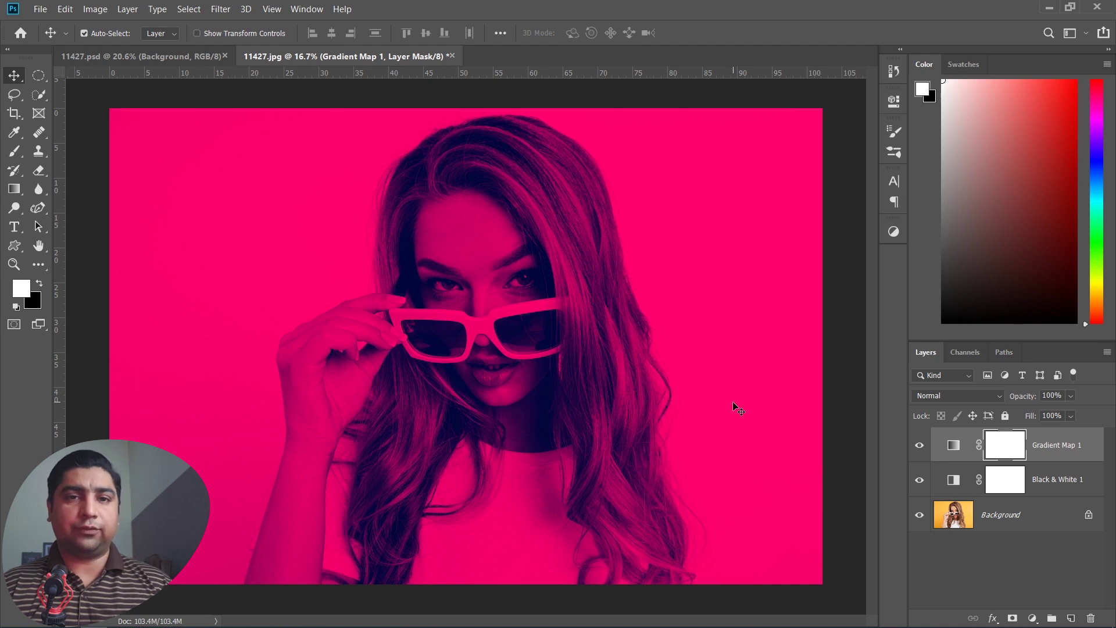
# Hide Gradient Map 1 and Black & White 1, then Quick-Select the woman on the Background layer.
pyautogui.click(920, 445)
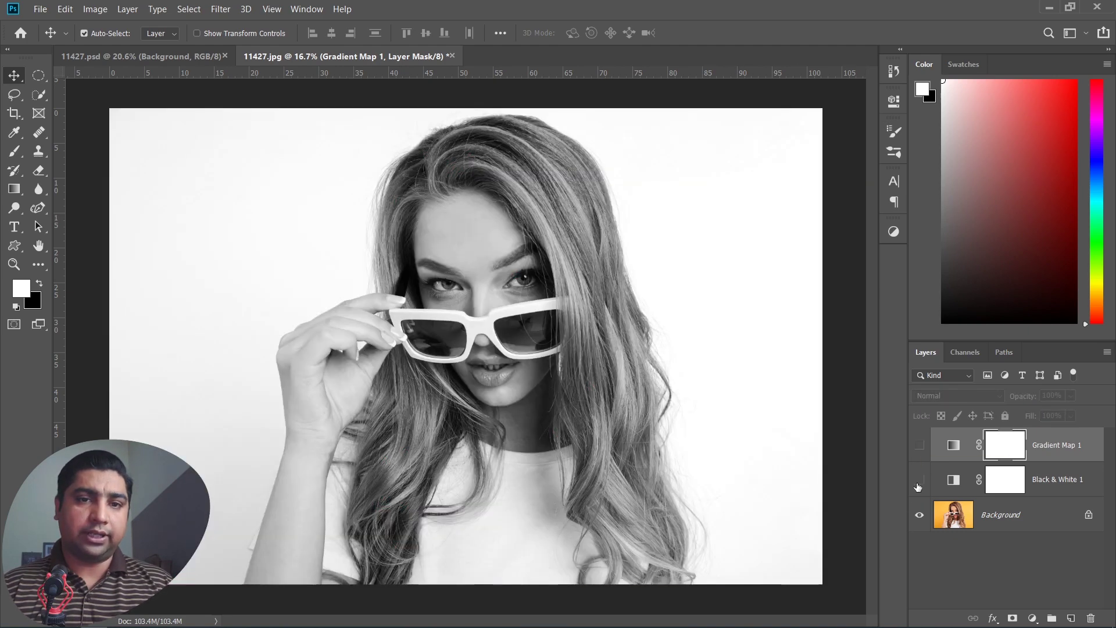
pyautogui.click(919, 479)
pyautogui.click(1007, 525)
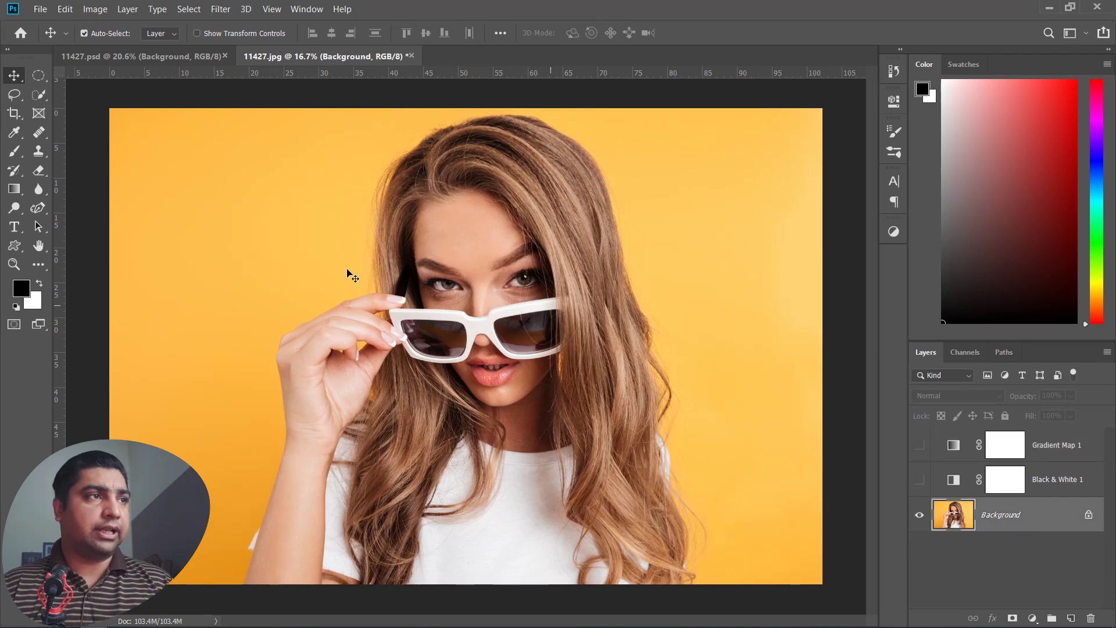
pyautogui.click(38, 95)
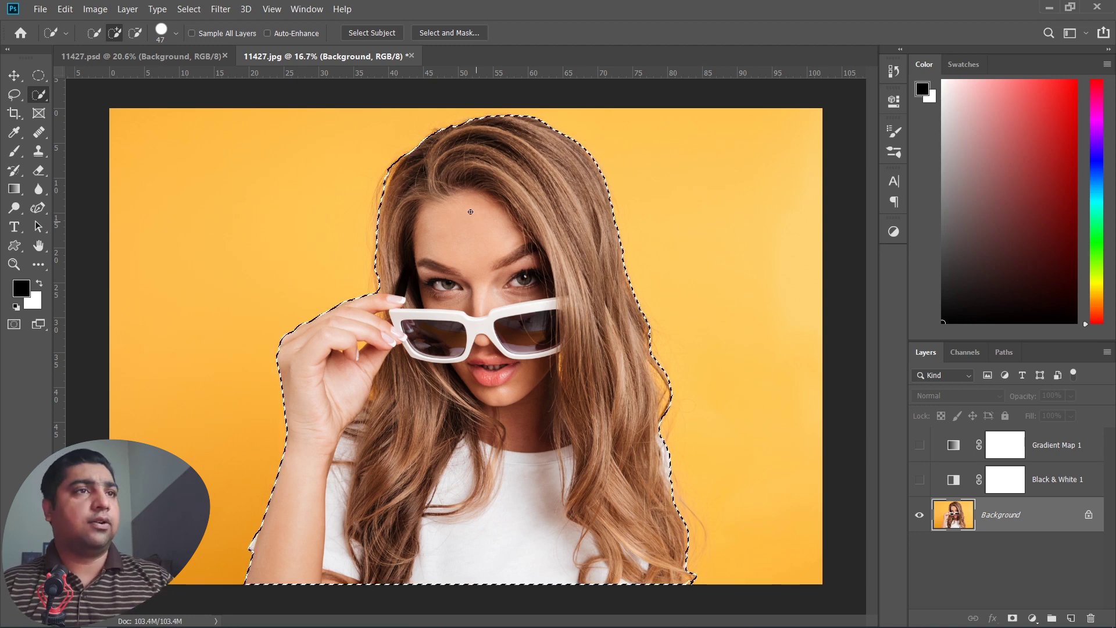
# Refine both hair edges in Select and Mask and output to a new layer with layer mask.
pyautogui.click(442, 33)
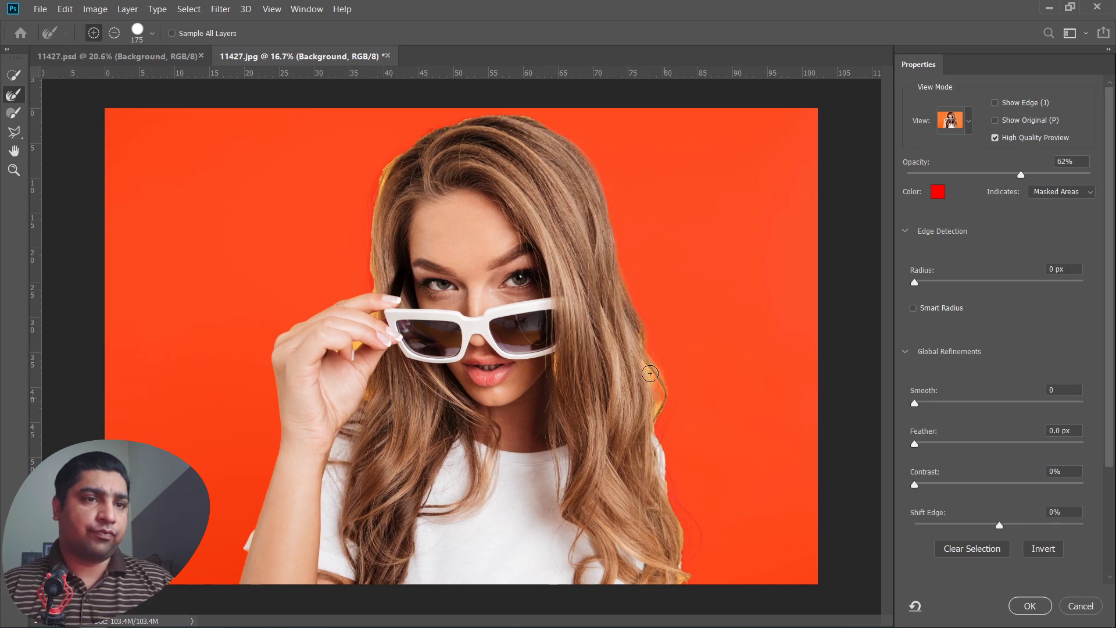
pyautogui.moveTo(650, 373); pyautogui.dragTo(678, 587)
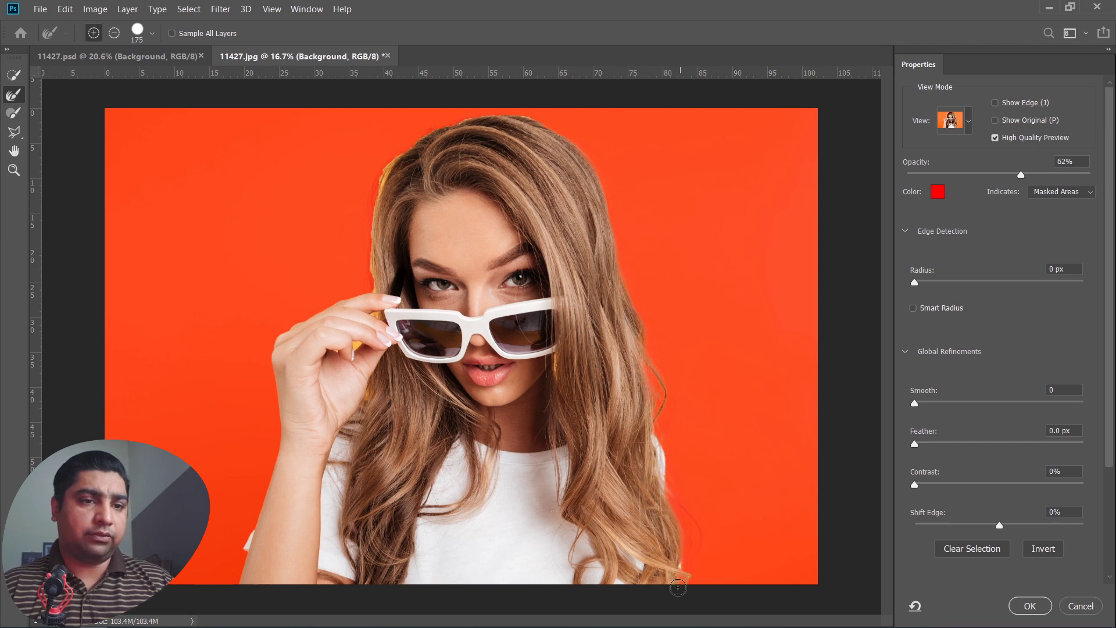
pyautogui.moveTo(392, 157); pyautogui.dragTo(374, 285)
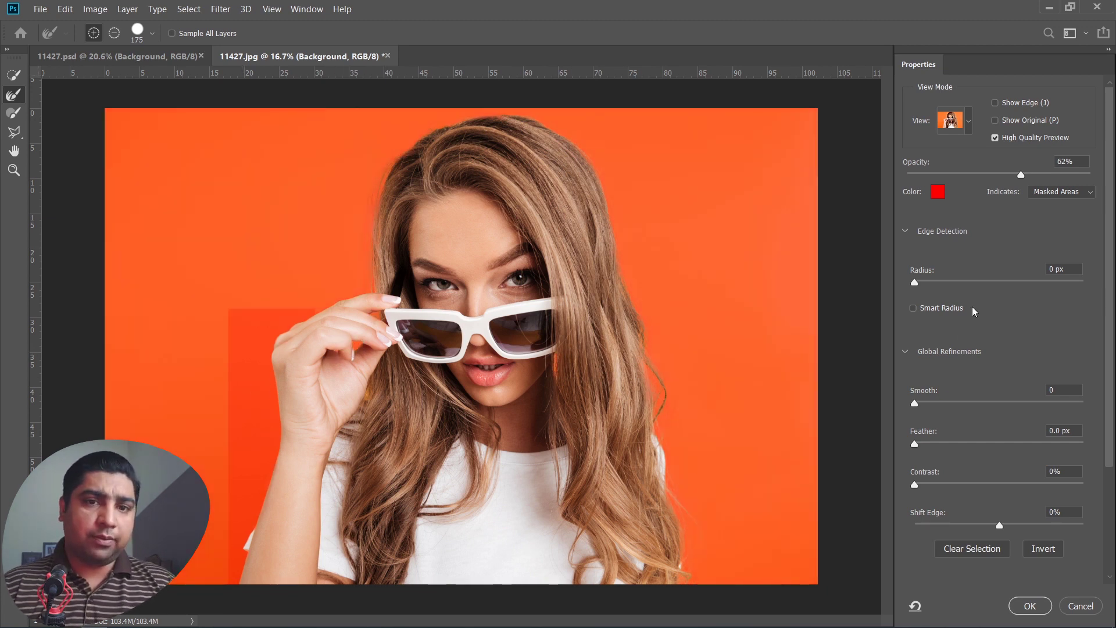
pyautogui.scroll(-2, 1009, 528)
pyautogui.scroll(-3, 1009, 528)
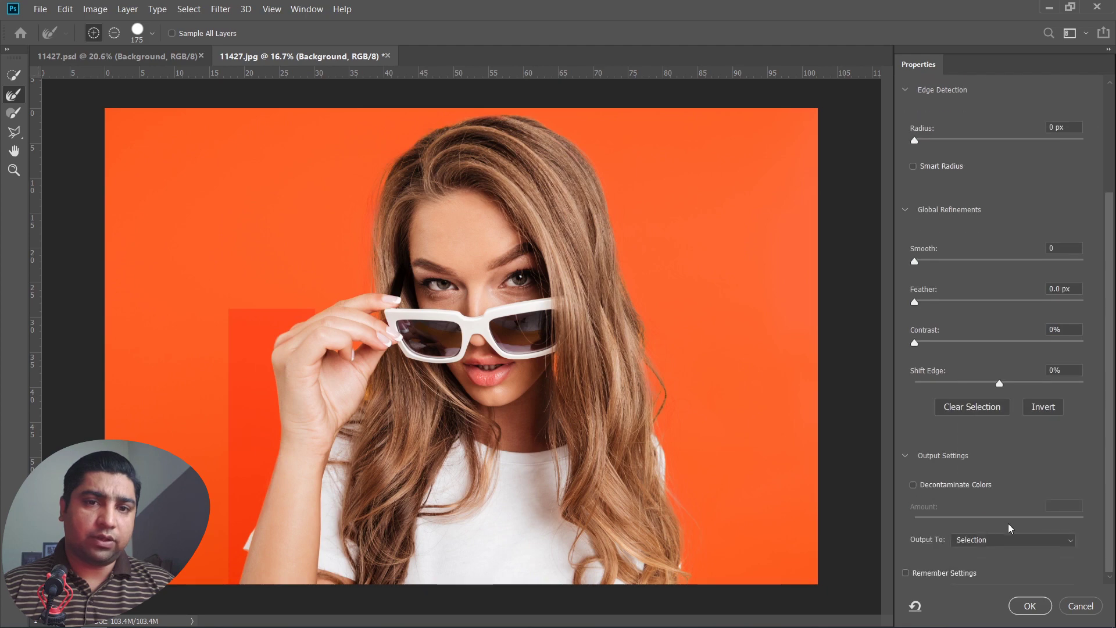
pyautogui.click(990, 544)
pyautogui.click(1026, 589)
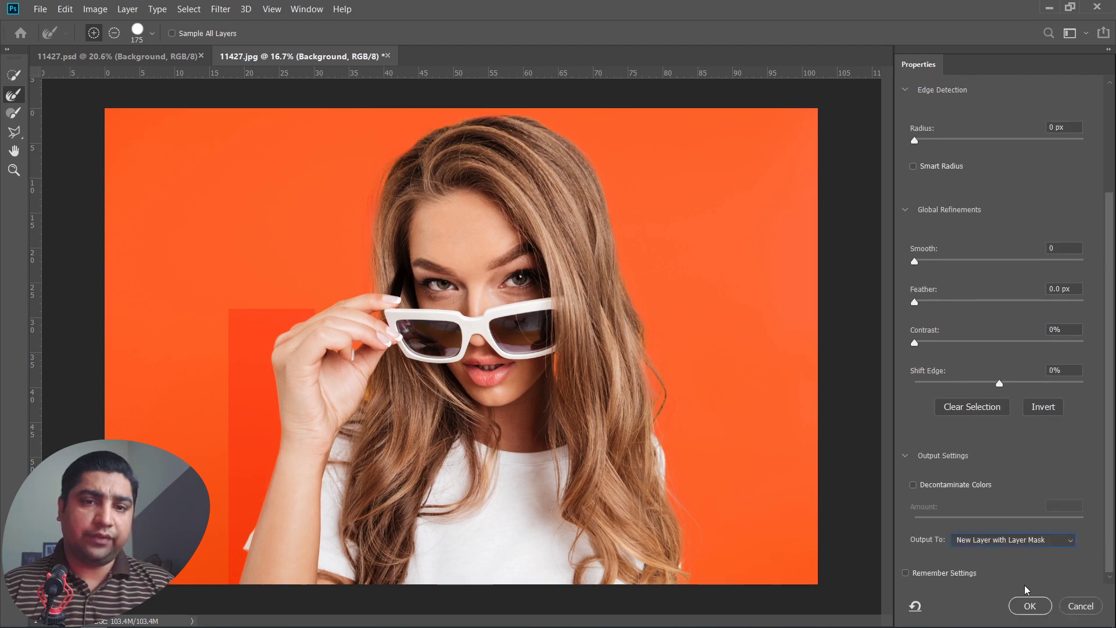
pyautogui.click(1030, 606)
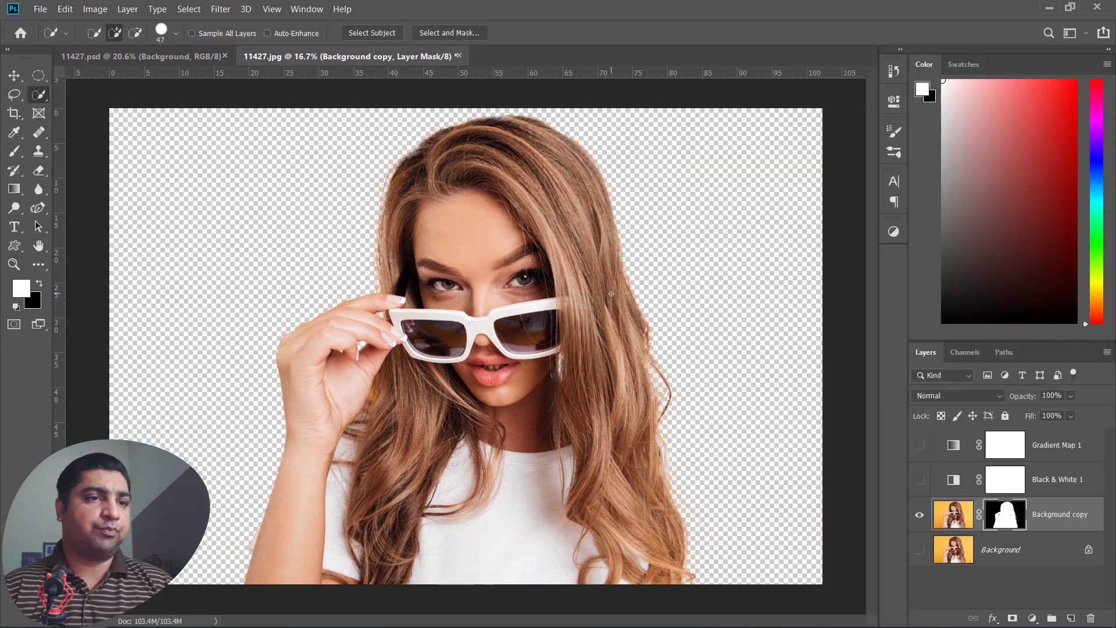
# Add a Solid Color fill layer above Background in yellow ffc000.
pyautogui.click(1016, 558)
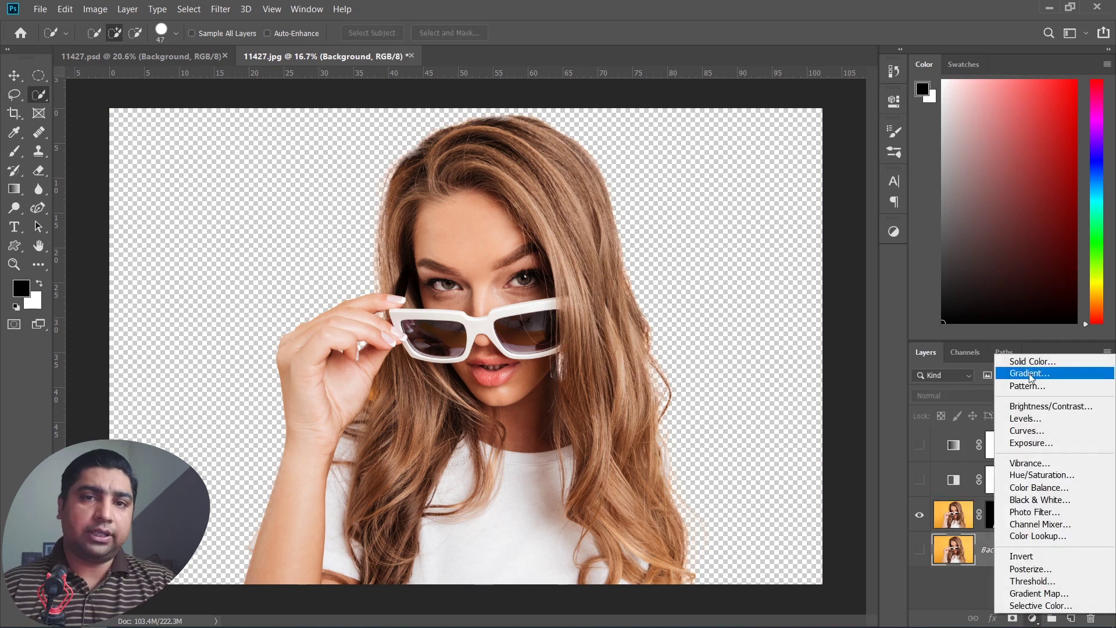
pyautogui.click(1030, 362)
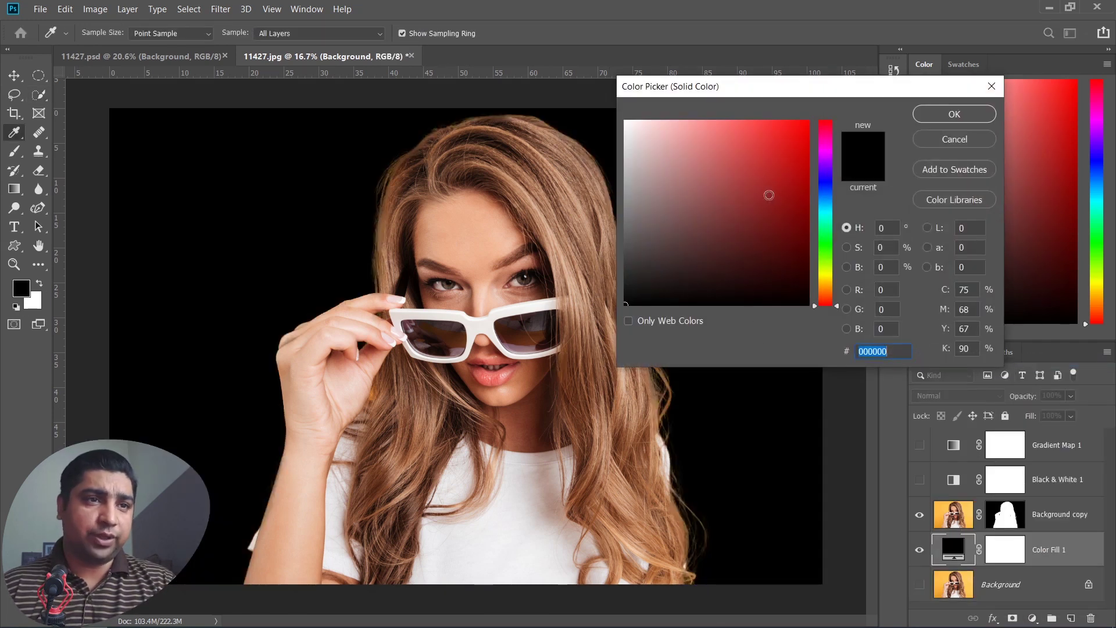
pyautogui.moveTo(823, 220)
pyautogui.mouseDown()
pyautogui.moveTo(826, 198)
pyautogui.moveTo(835, 284)
pyautogui.mouseUp()
pyautogui.click(808, 156)
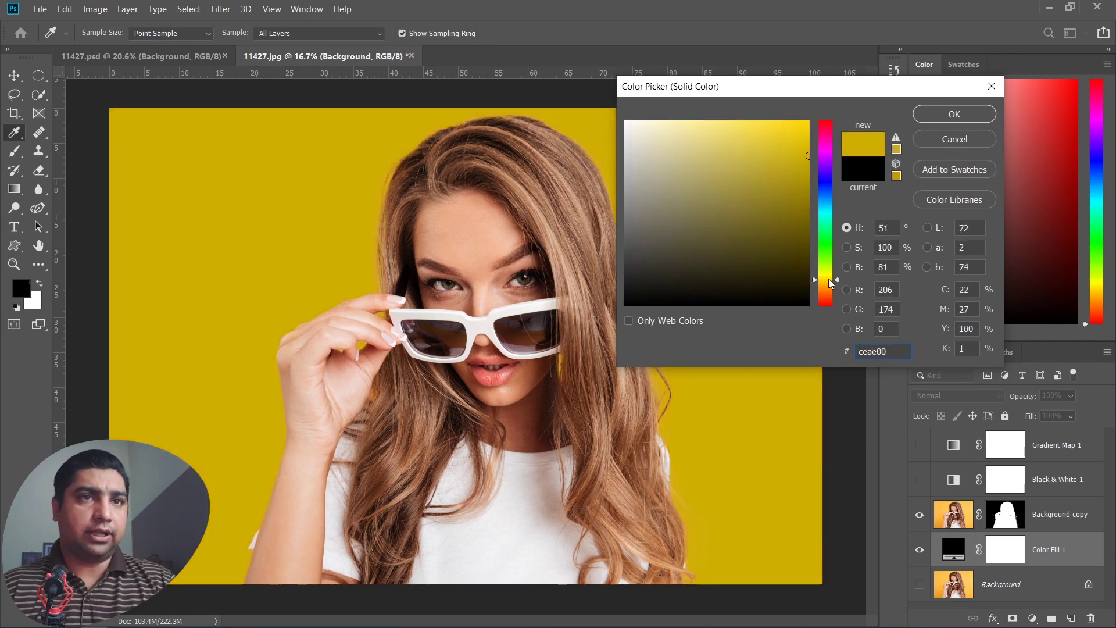
pyautogui.write('ffc600')
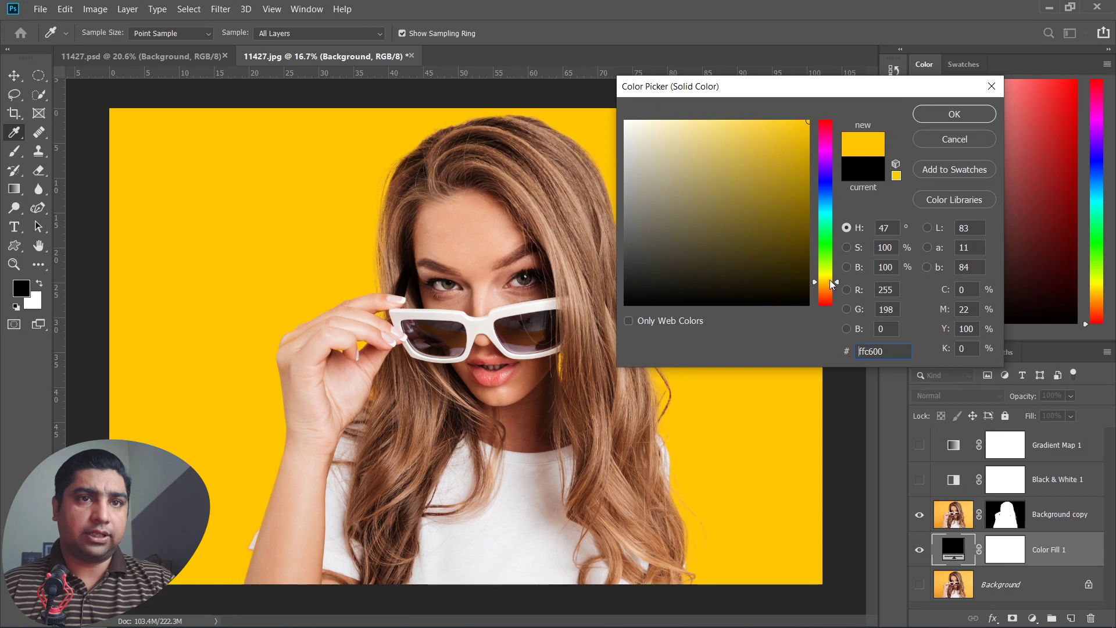
pyautogui.moveTo(829, 288); pyautogui.dragTo(830, 285)
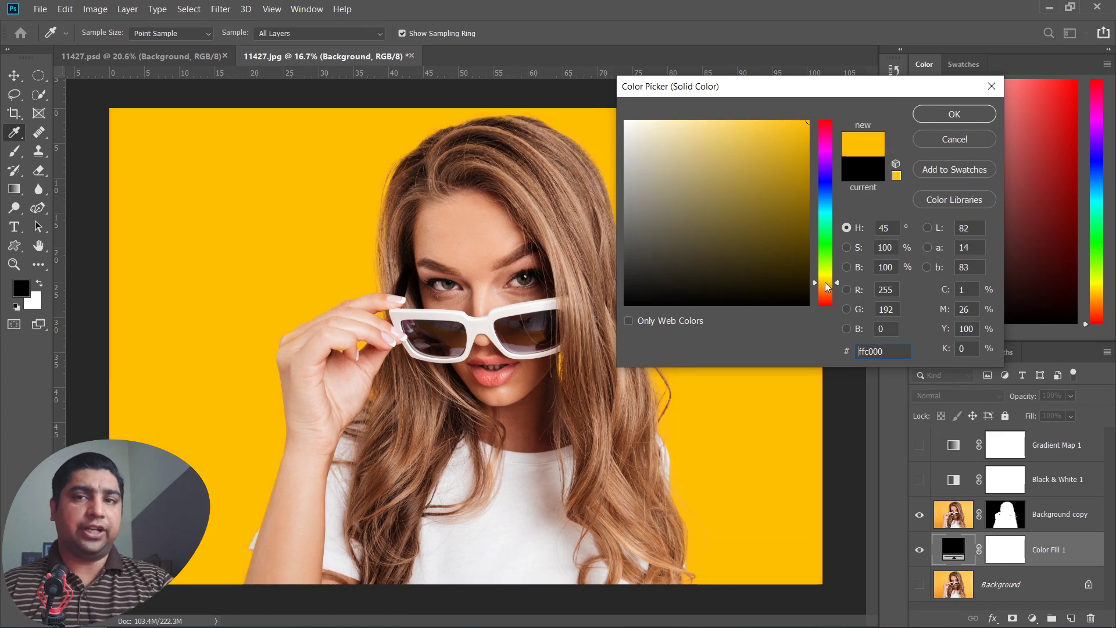
pyautogui.click(954, 119)
# Show Black & White 1 and Gradient Map 1 again and clip both to the cut-out woman.
pyautogui.click(919, 480)
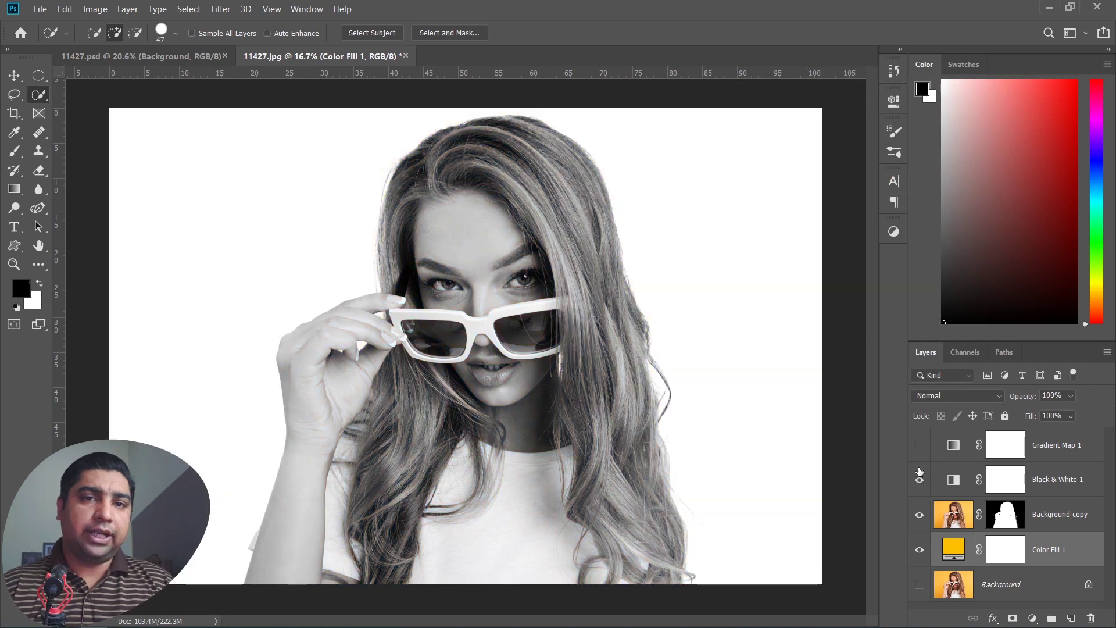
pyautogui.click(919, 446)
pyautogui.click(937, 482)
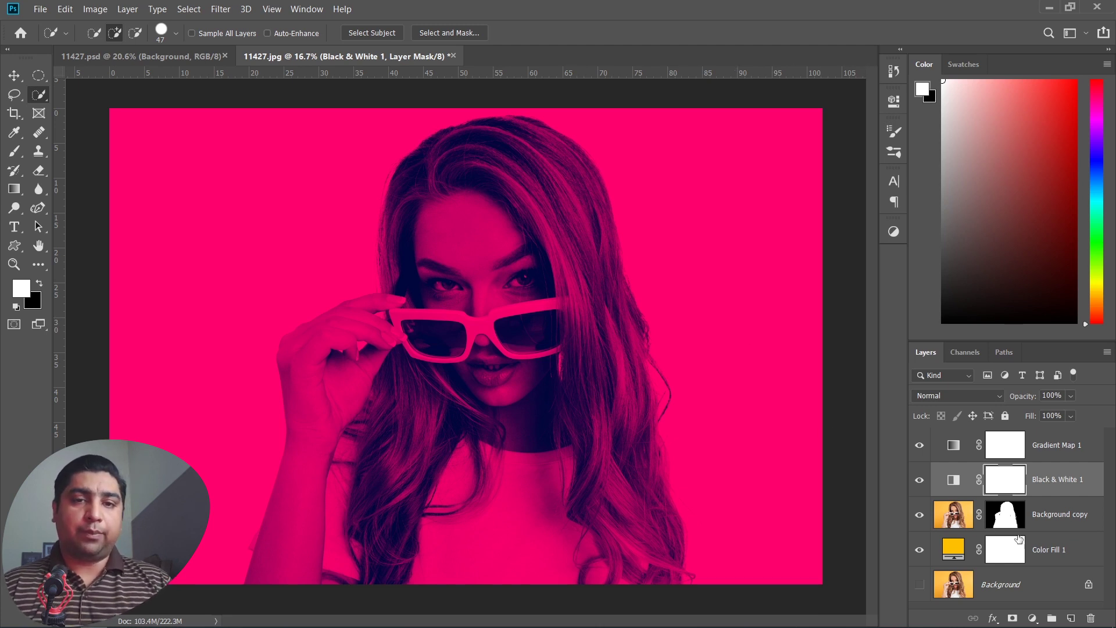
pyautogui.rightClick(1052, 480)
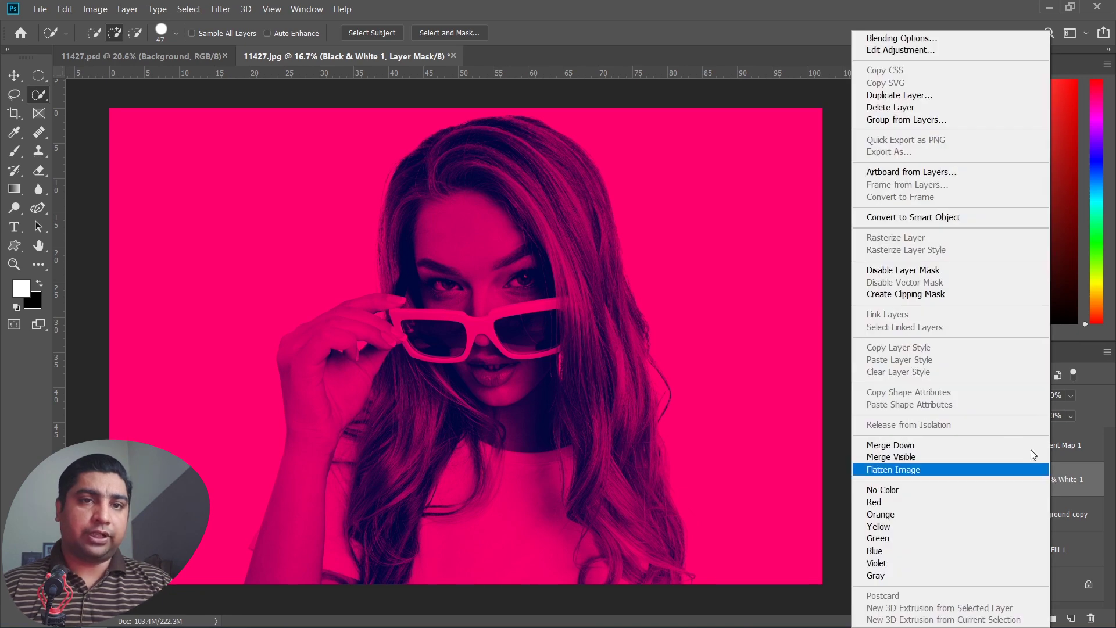
pyautogui.click(915, 303)
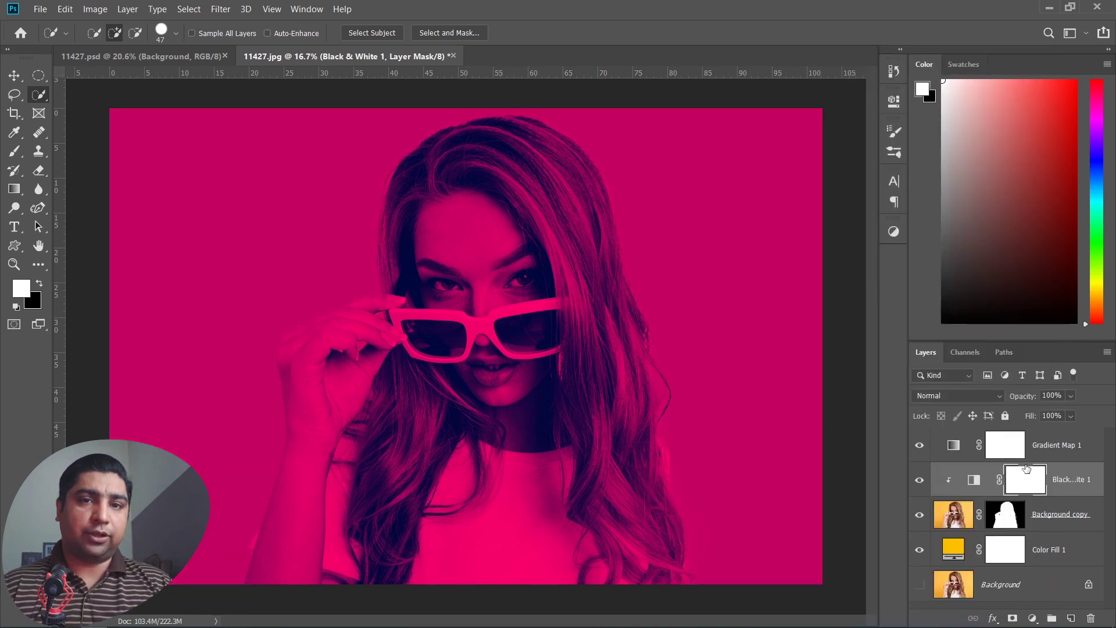
pyautogui.rightClick(1054, 451)
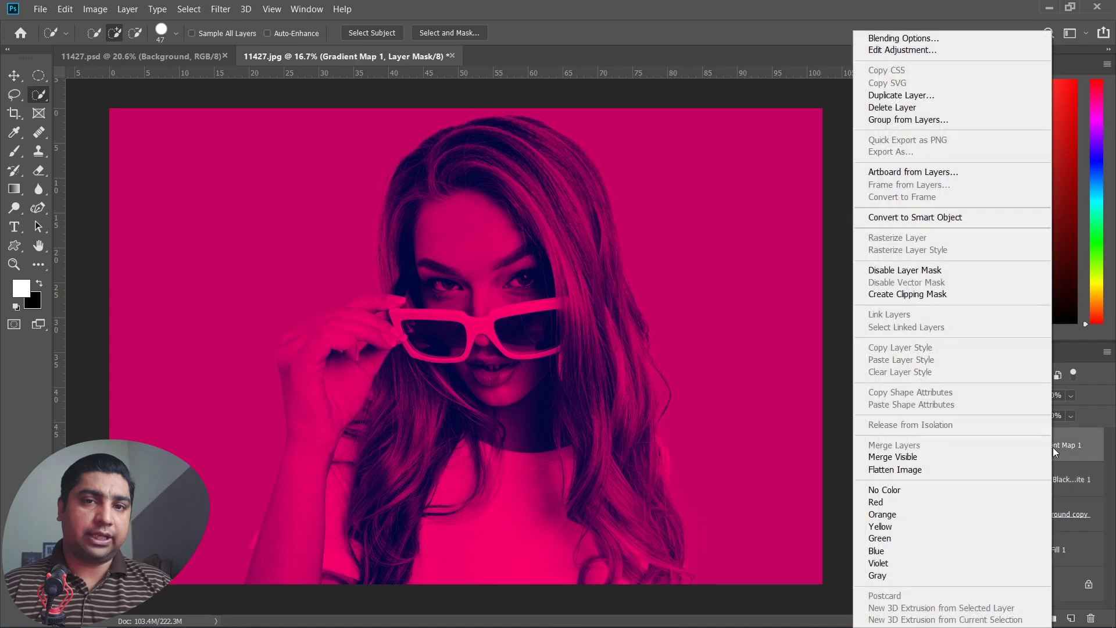
pyautogui.click(887, 293)
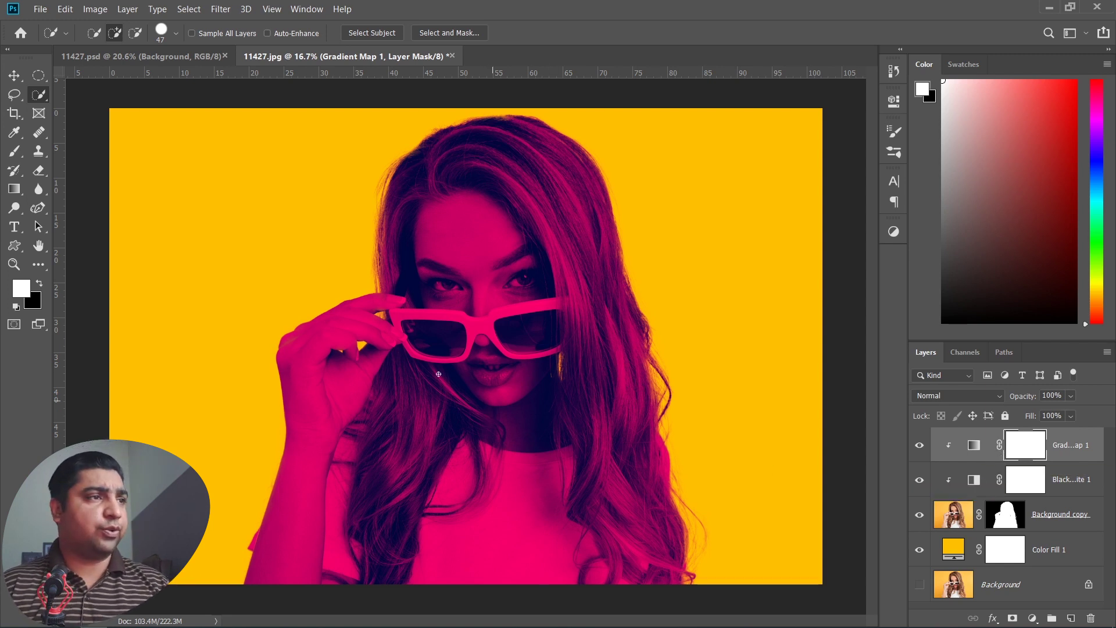
# Draw a closed oval blob shape over the photo with the Curvature Pen.
pyautogui.click(37, 208)
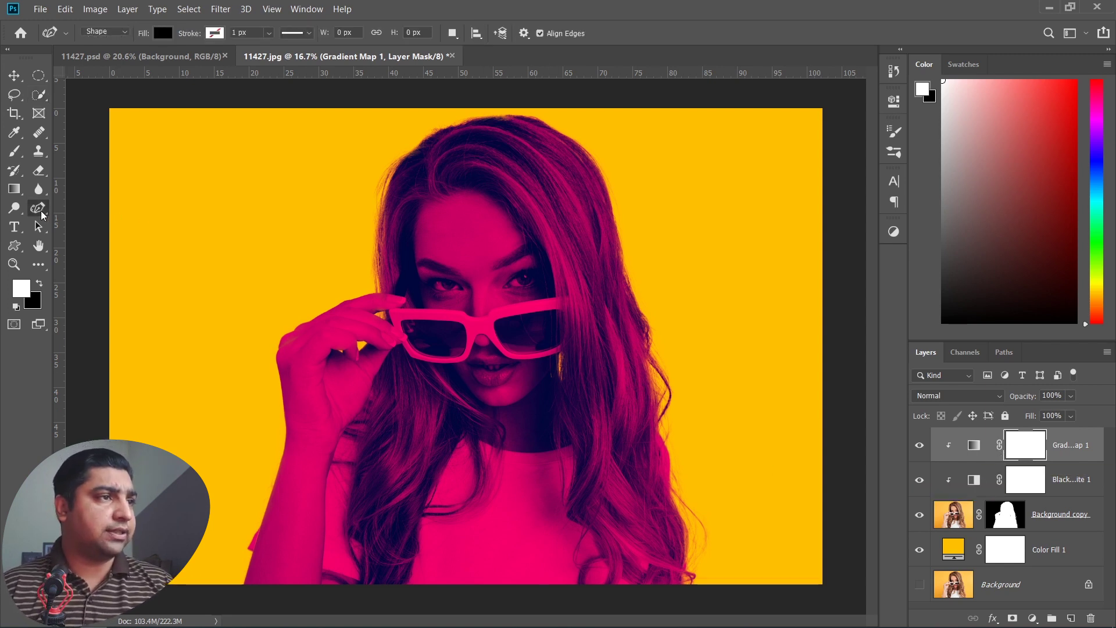
pyautogui.rightClick(38, 208)
pyautogui.click(128, 238)
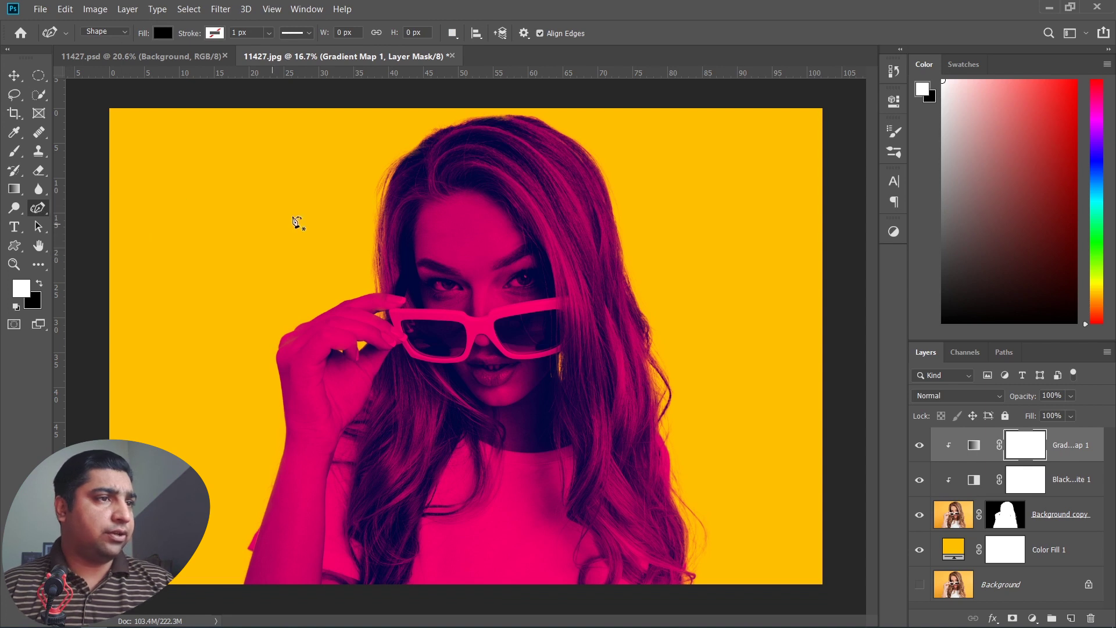
pyautogui.click(305, 174)
pyautogui.click(219, 356)
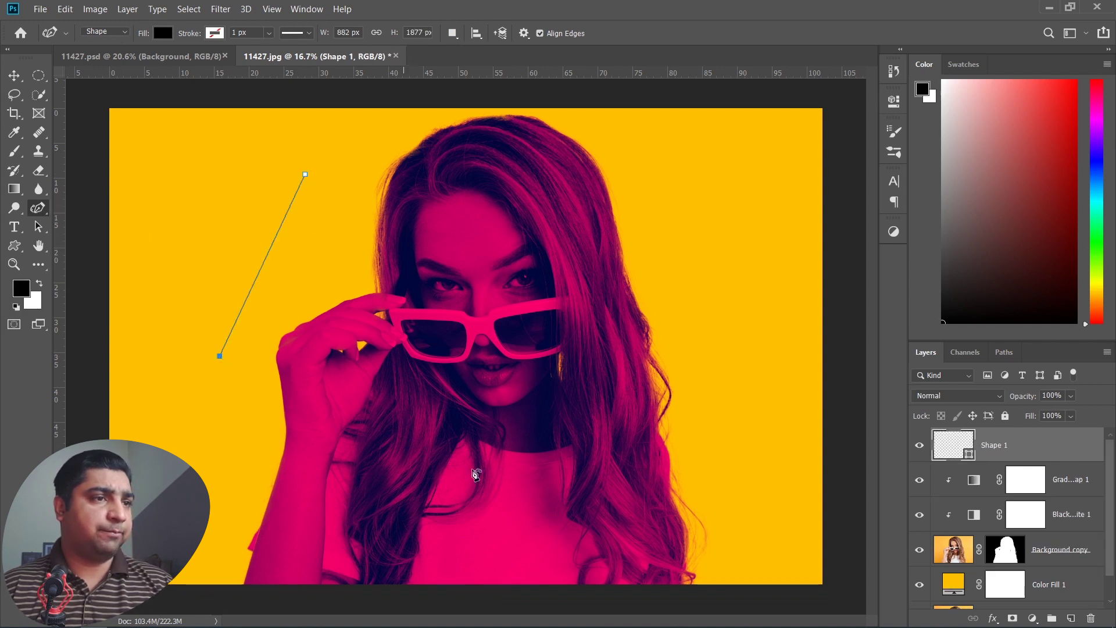
pyautogui.click(686, 456)
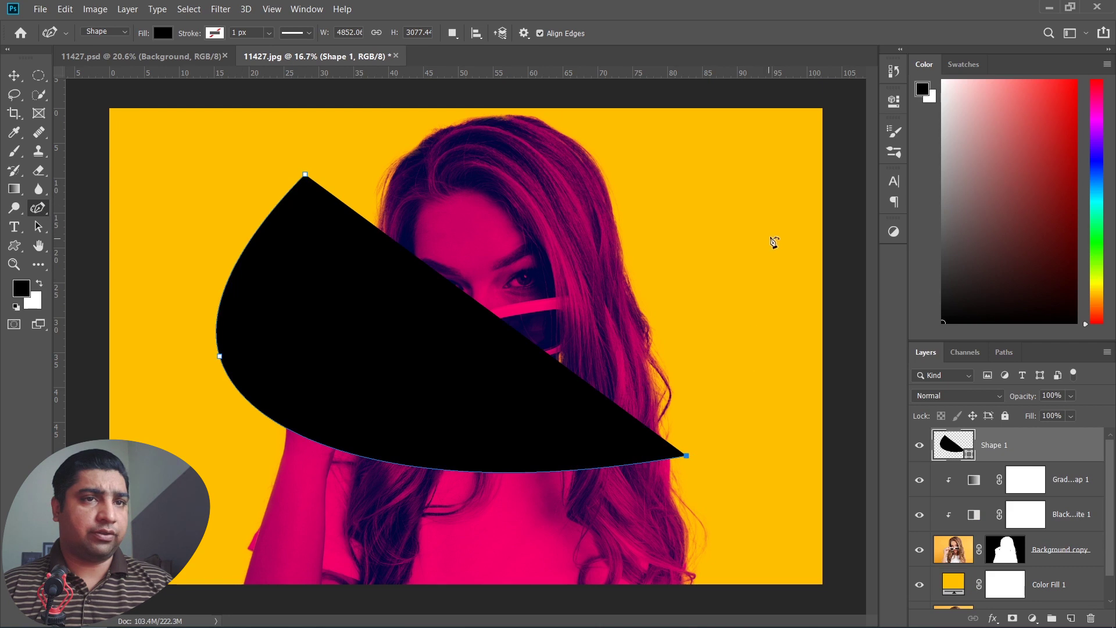
pyautogui.click(771, 235)
pyautogui.click(305, 175)
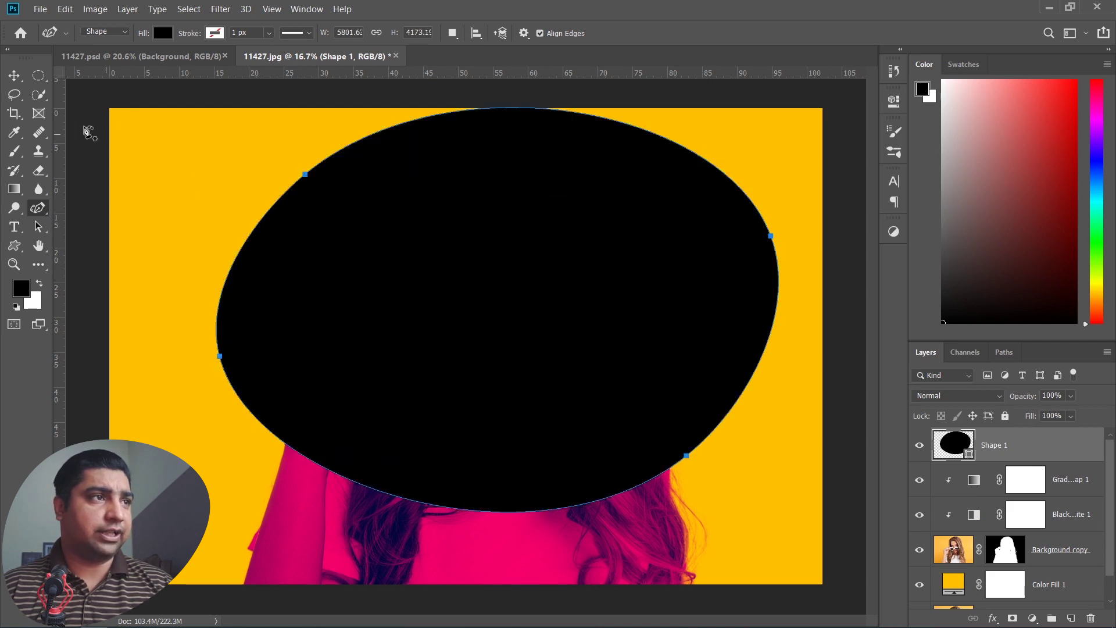
pyautogui.click(14, 76)
pyautogui.moveTo(589, 326); pyautogui.dragTo(590, 343)
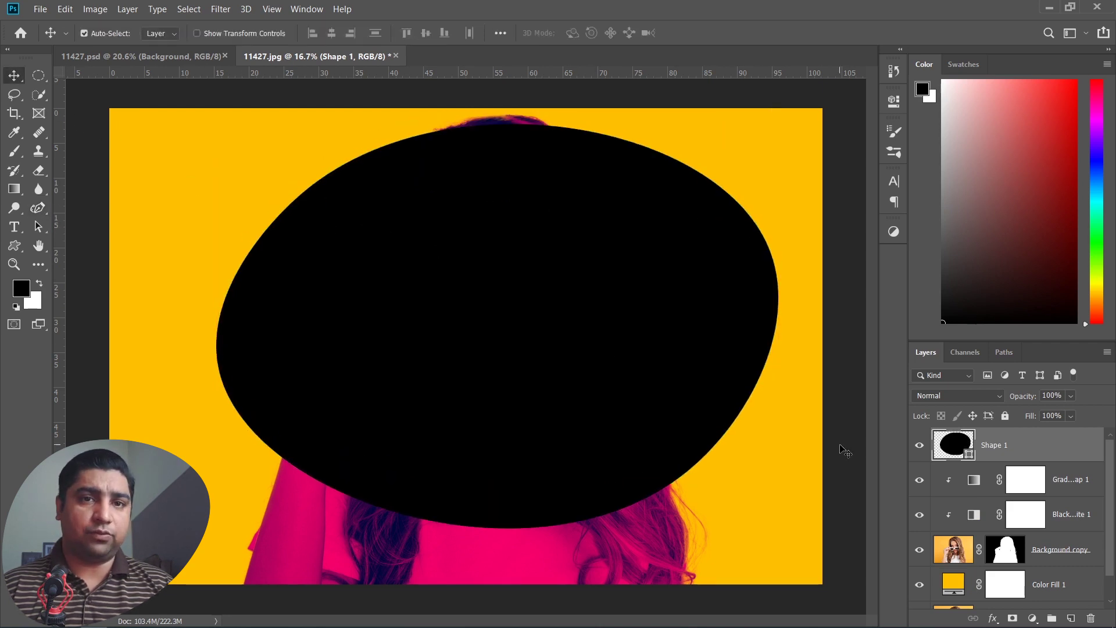
# Move the blob layer below the portrait, fill it white ffffff, and shift it right.
pyautogui.moveTo(1022, 452)
pyautogui.mouseDown()
pyautogui.moveTo(1008, 593)
pyautogui.moveTo(982, 566)
pyautogui.mouseUp()
pyautogui.doubleClick(968, 560)
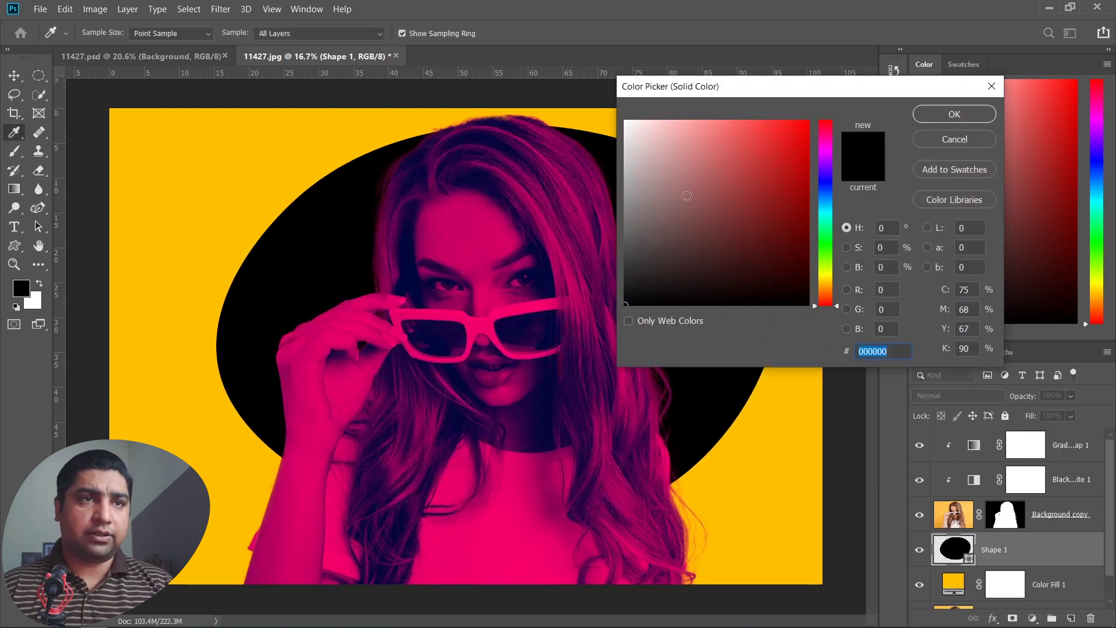
pyautogui.write('ffffff')
pyautogui.click(949, 116)
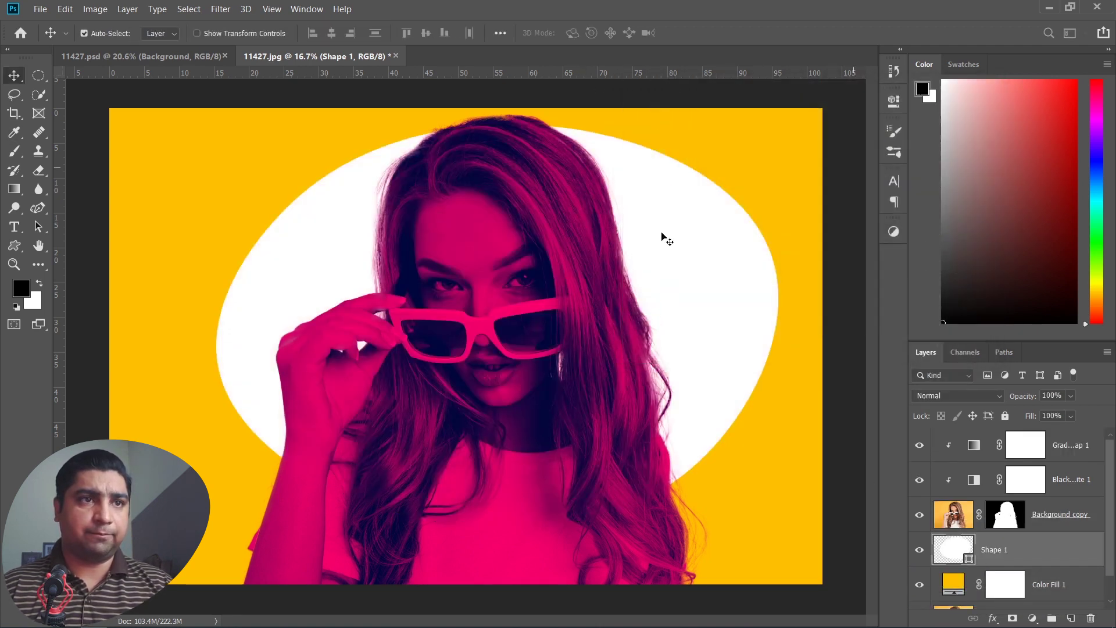
pyautogui.moveTo(688, 267); pyautogui.dragTo(690, 269)
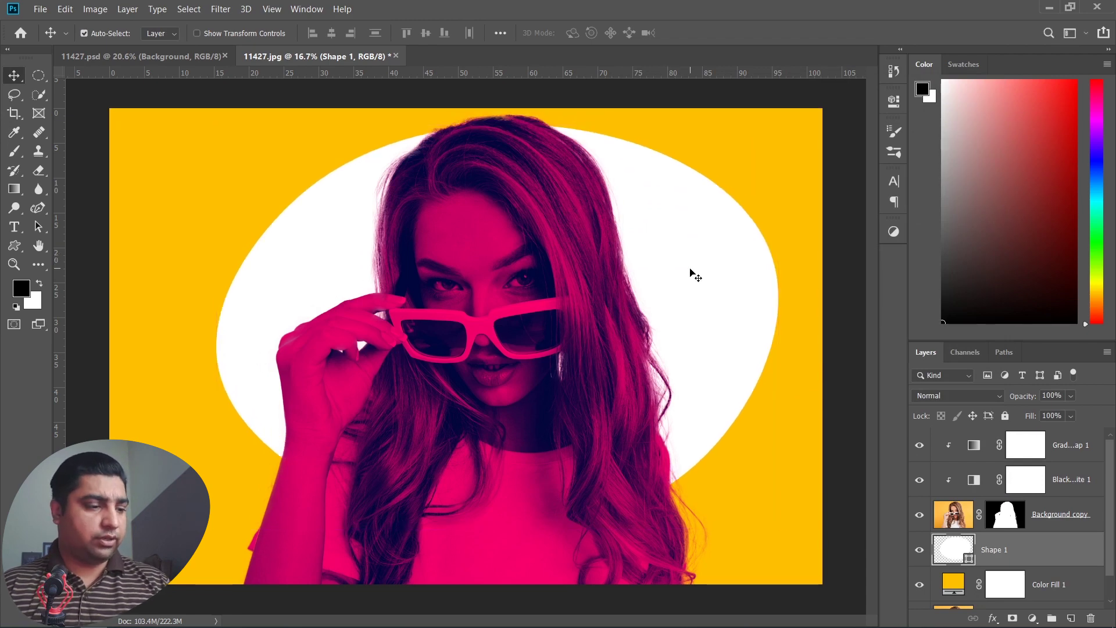
# Free-transform the white blob: resize, move right, rotate about -9.5° and skew.
pyautogui.hotkey('ctrl', 't')
pyautogui.moveTo(778, 325); pyautogui.dragTo(659, 326)
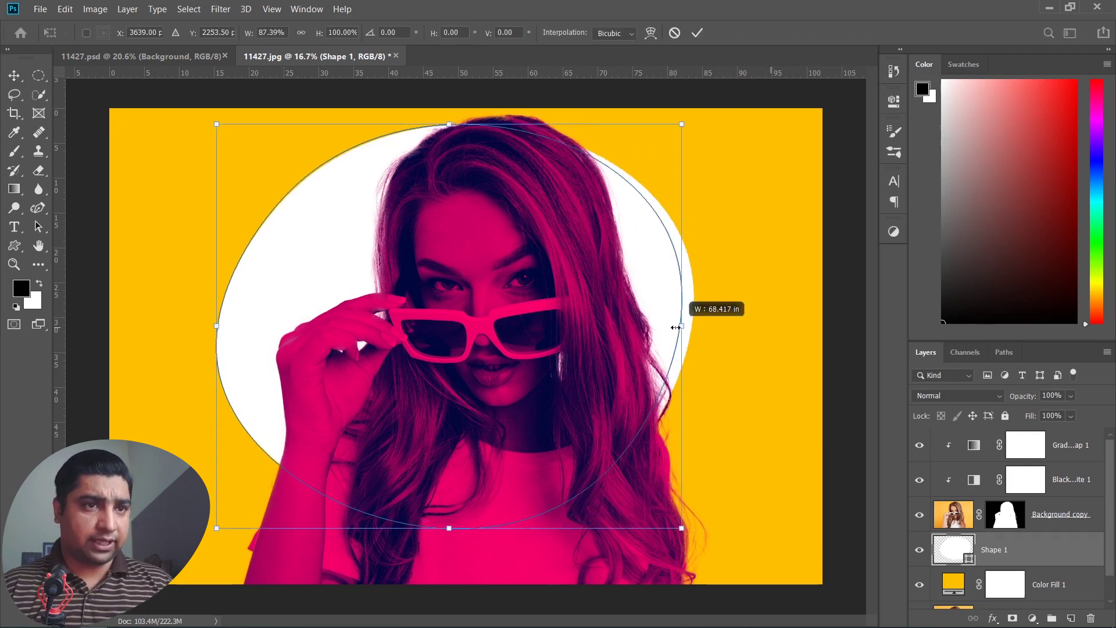
pyautogui.moveTo(405, 319); pyautogui.dragTo(481, 319)
pyautogui.moveTo(735, 323); pyautogui.dragTo(765, 323)
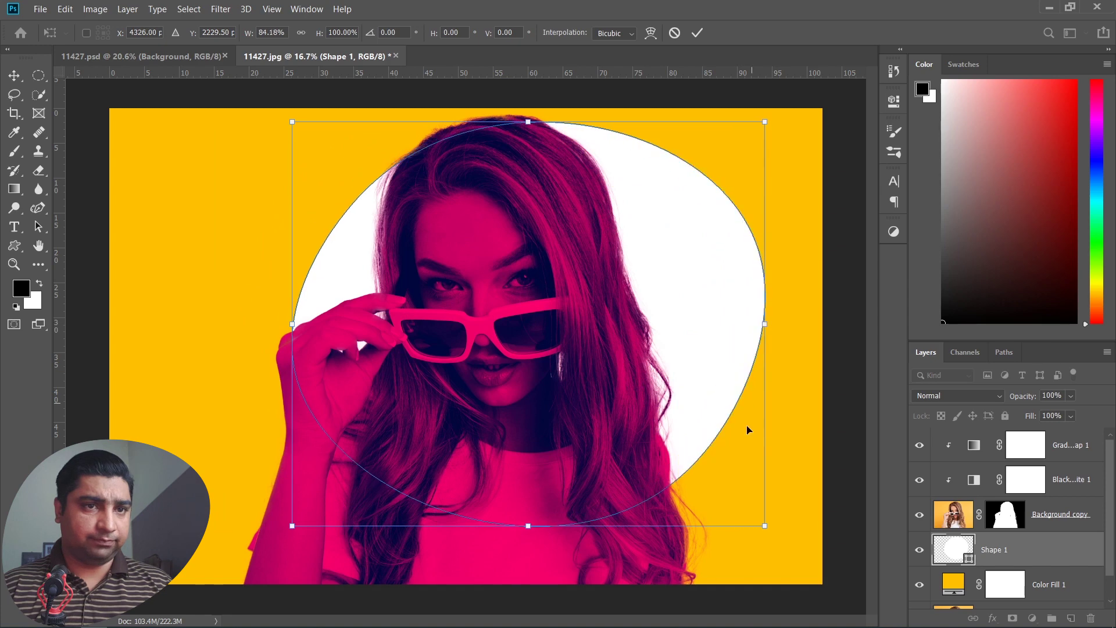
pyautogui.moveTo(764, 529); pyautogui.dragTo(758, 446)
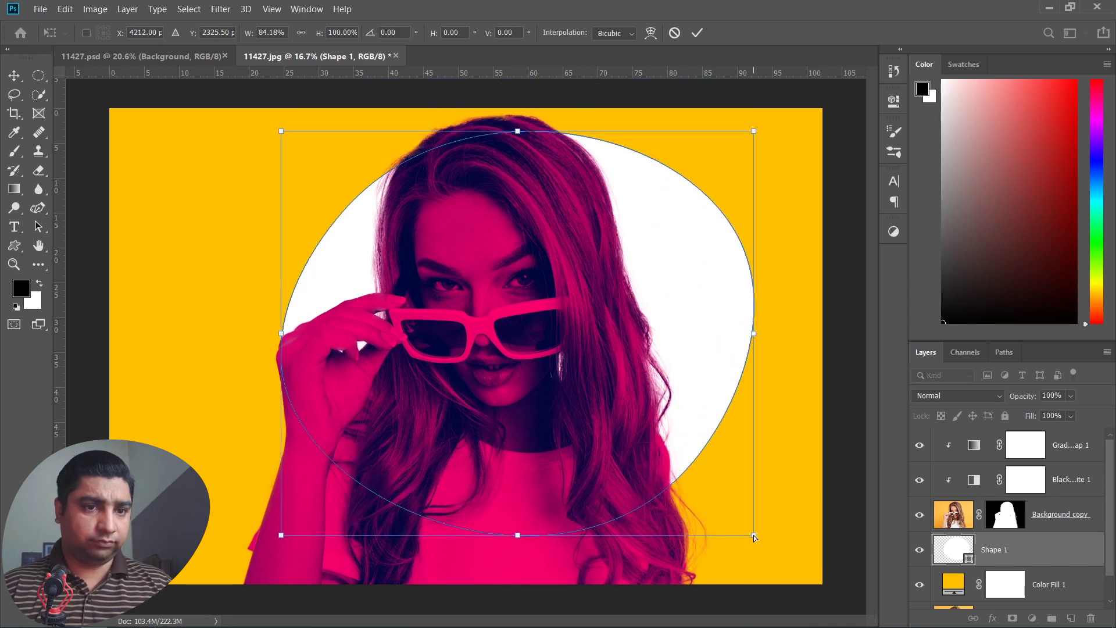
pyautogui.moveTo(758, 446); pyautogui.dragTo(703, 331)
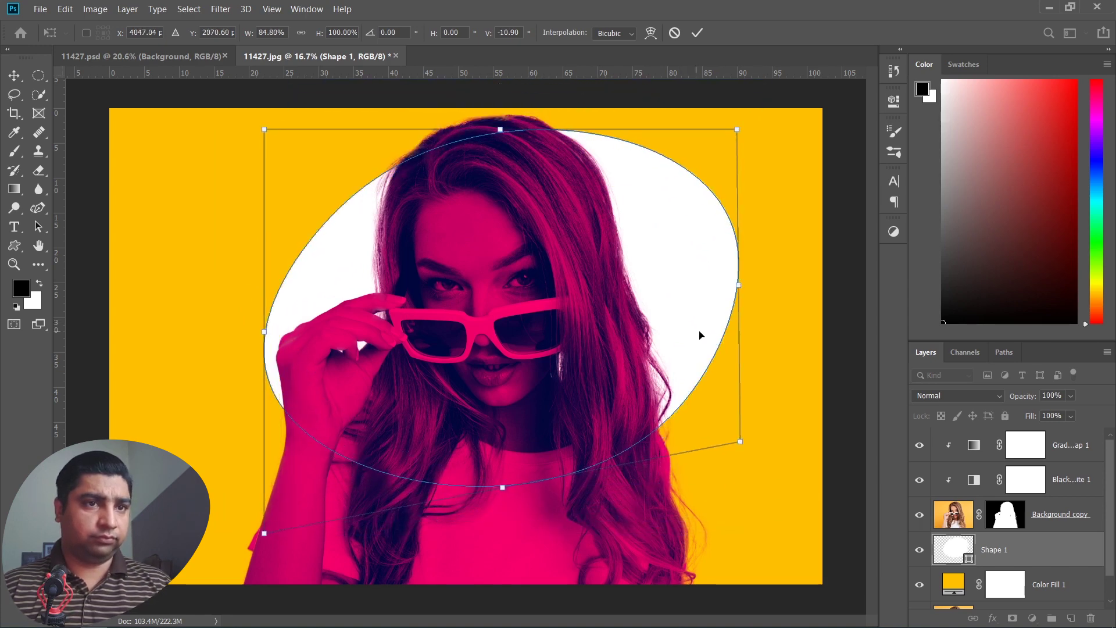
pyautogui.press('Return')
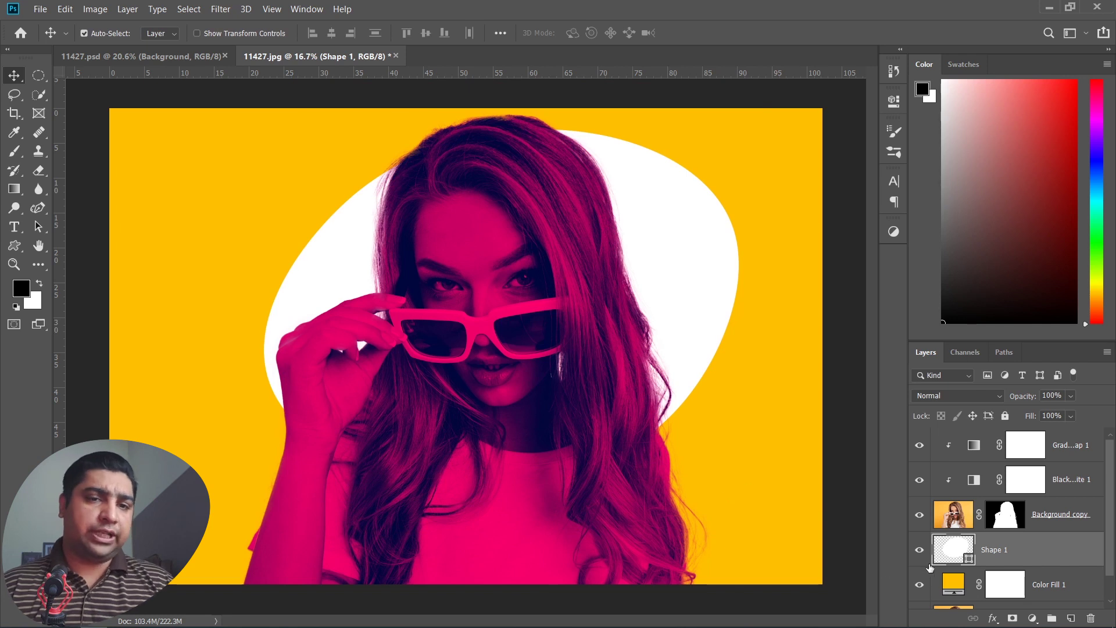
# Scale the portrait cut-out layer to 89% and reposition it within the blob.
pyautogui.click(954, 514)
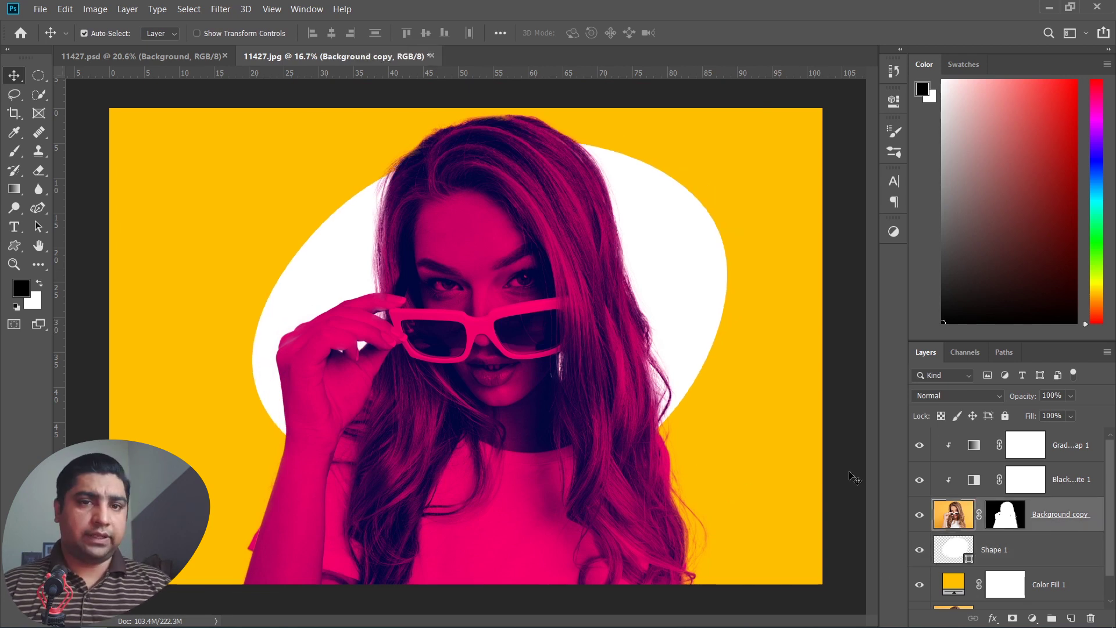
pyautogui.hotkey('ctrl', 't')
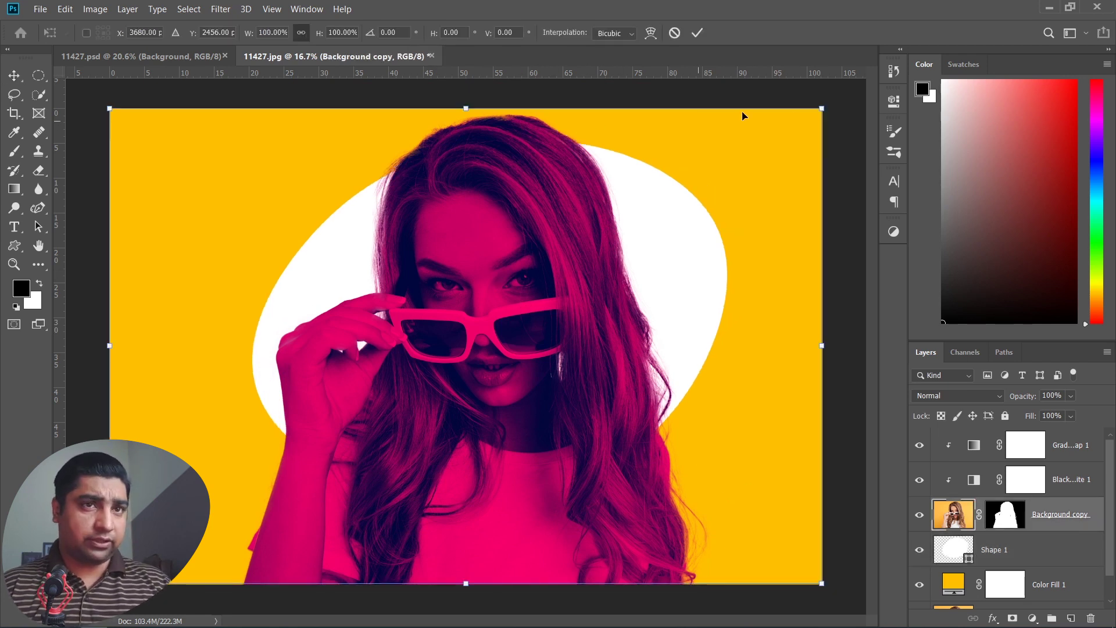
pyautogui.moveTo(822, 109); pyautogui.dragTo(743, 160)
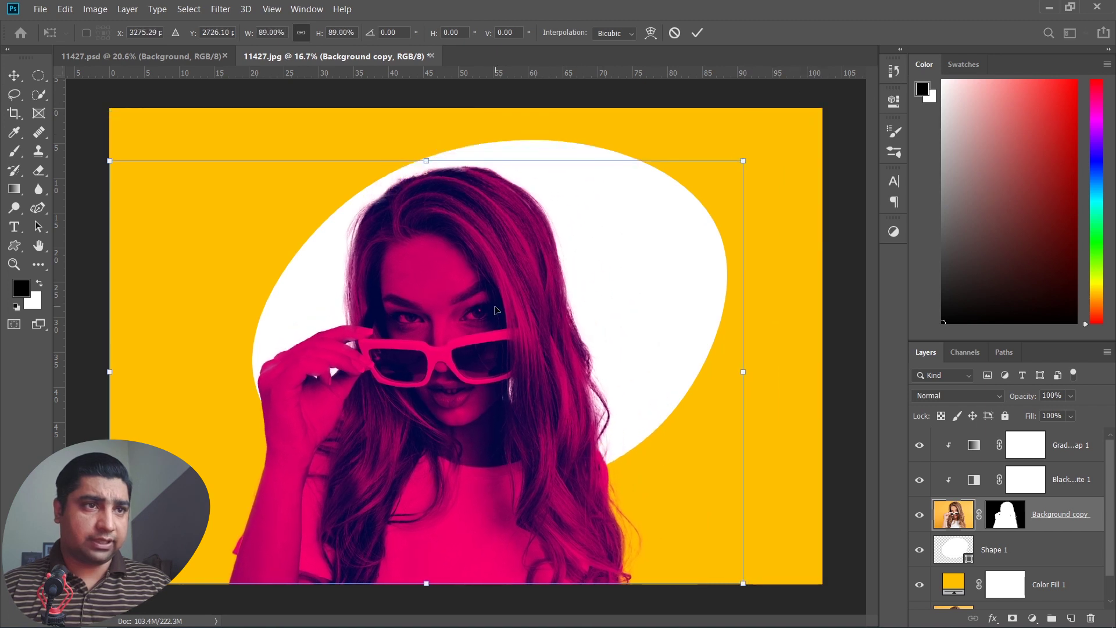
pyautogui.moveTo(497, 305); pyautogui.dragTo(523, 306)
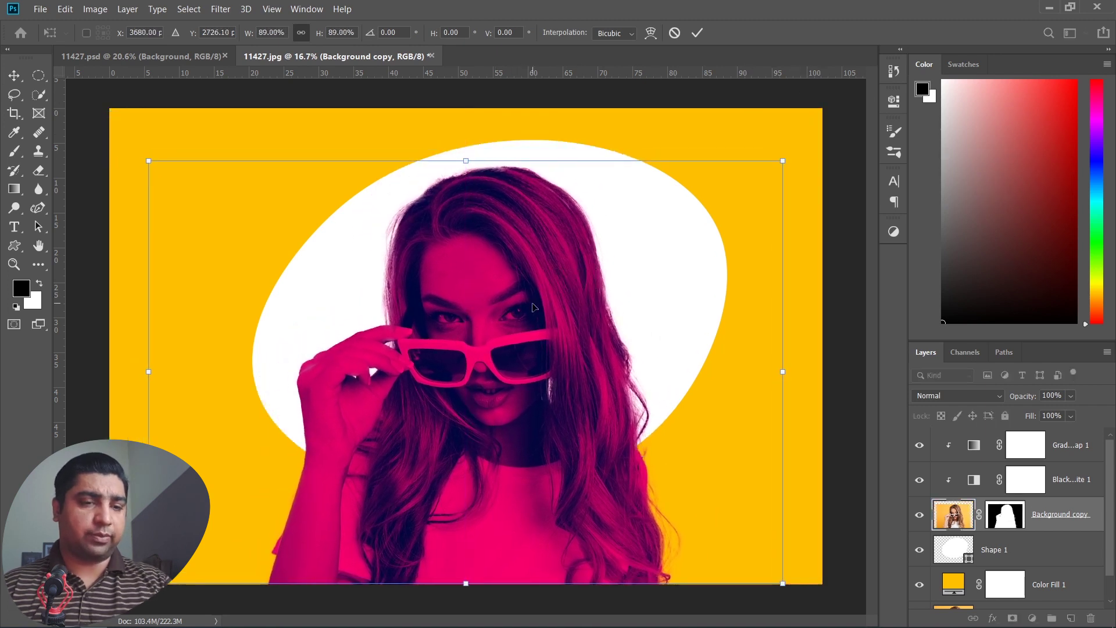
pyautogui.press('Return')
pyautogui.hotkey('alt', '[')
pyautogui.press('b')
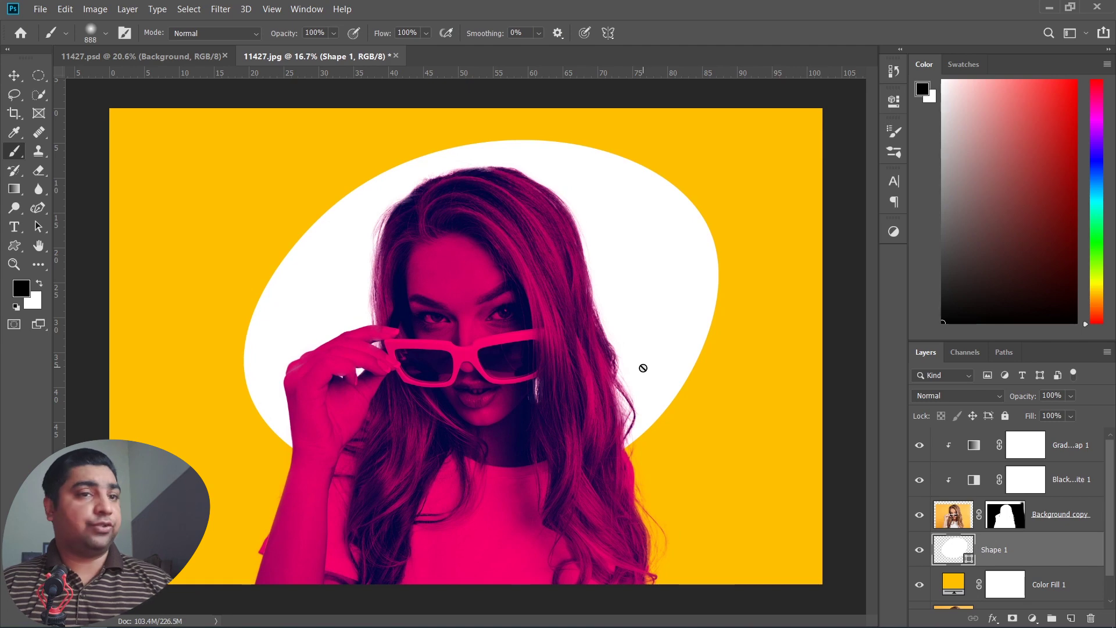
# Recolour the Color Fill 1 background from yellow to dark teal 00ac96.
pyautogui.doubleClick(952, 576)
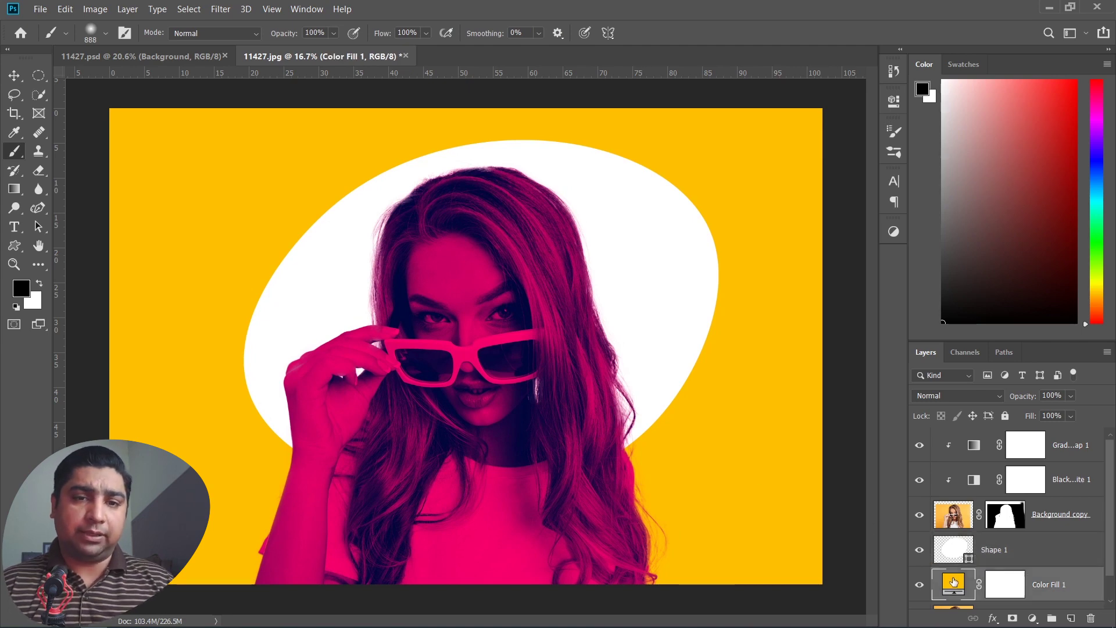
pyautogui.moveTo(833, 256); pyautogui.dragTo(822, 217)
pyautogui.moveTo(809, 140)
pyautogui.mouseDown()
pyautogui.moveTo(808, 163)
pyautogui.moveTo(830, 147)
pyautogui.mouseUp()
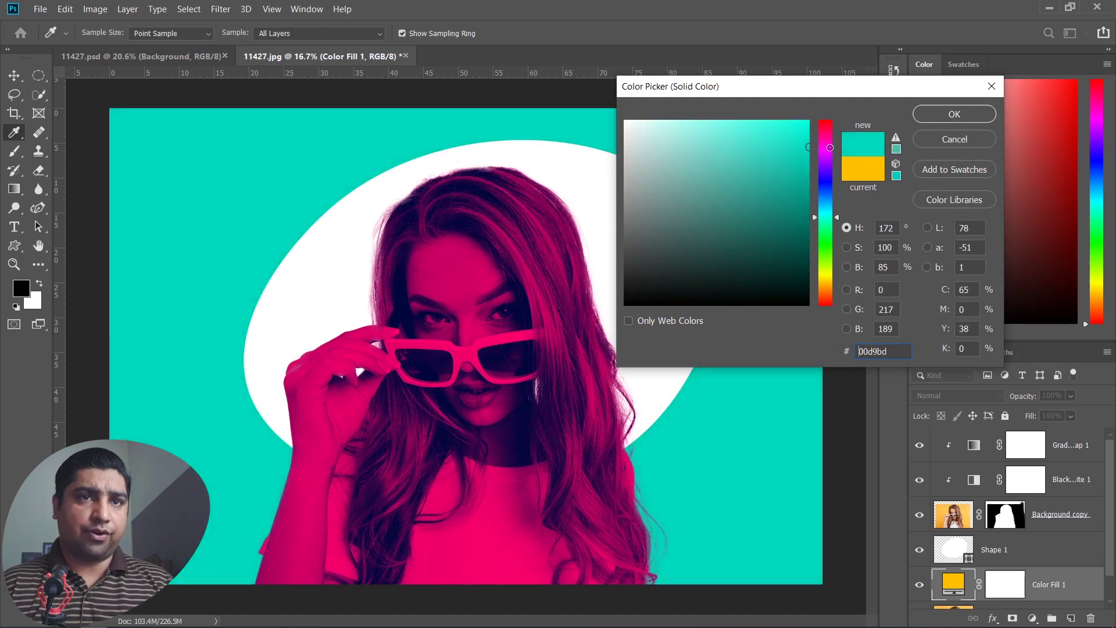
pyautogui.click(936, 115)
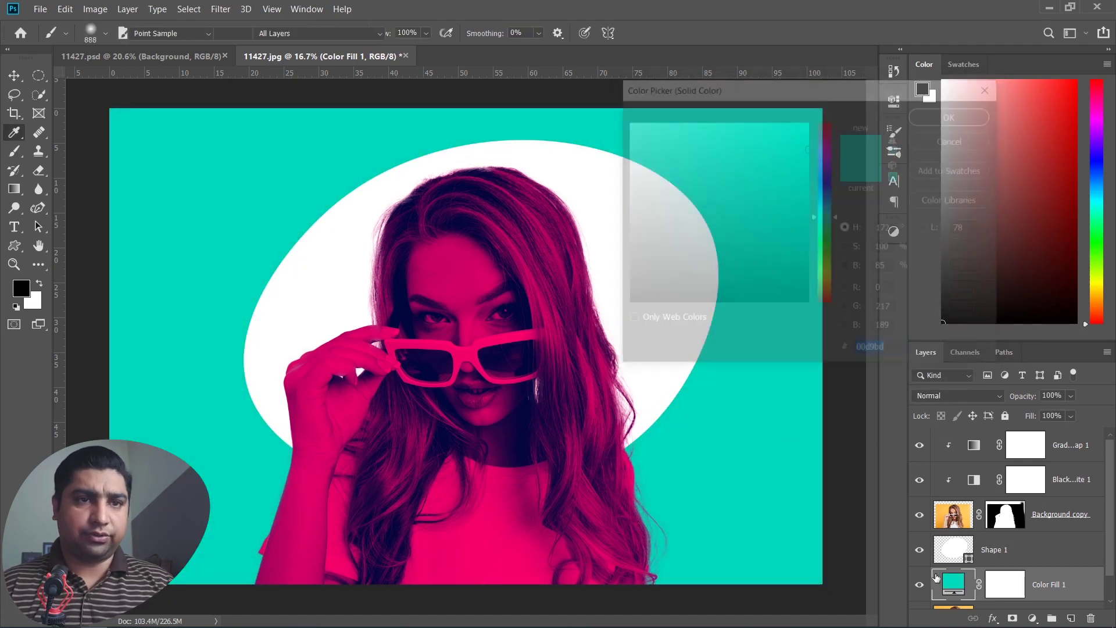
pyautogui.moveTo(808, 148); pyautogui.dragTo(808, 180)
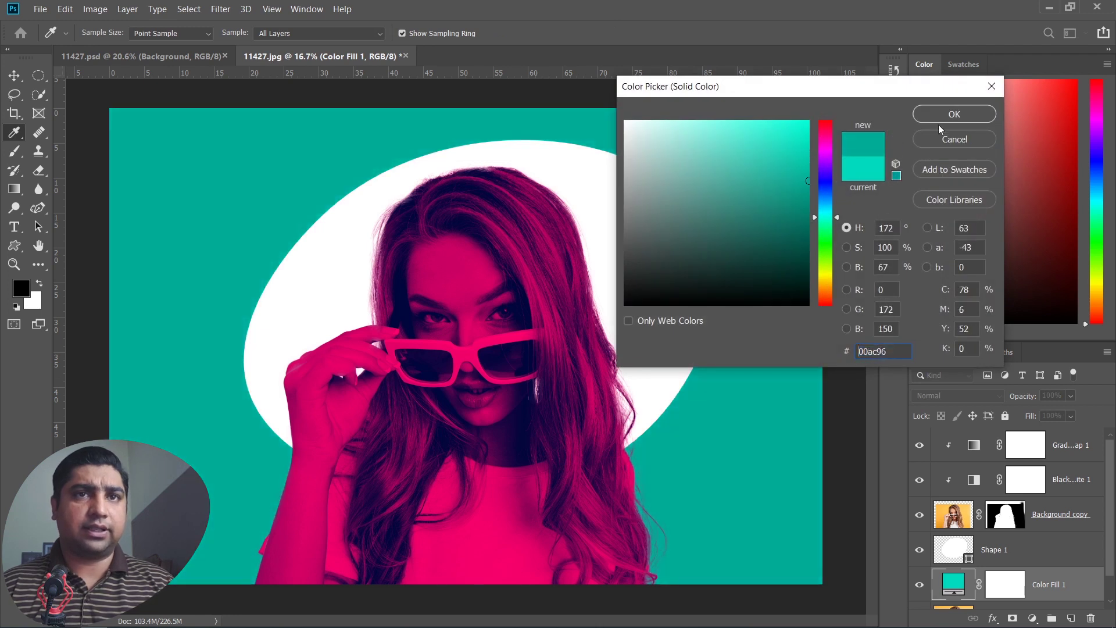
pyautogui.click(944, 114)
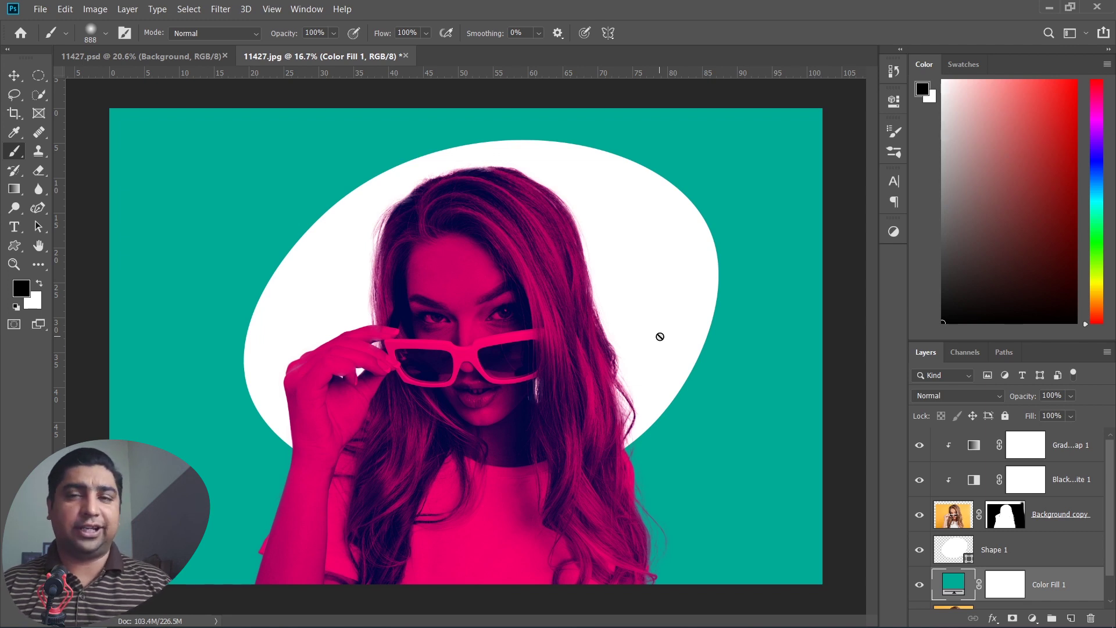
pyautogui.press('v')
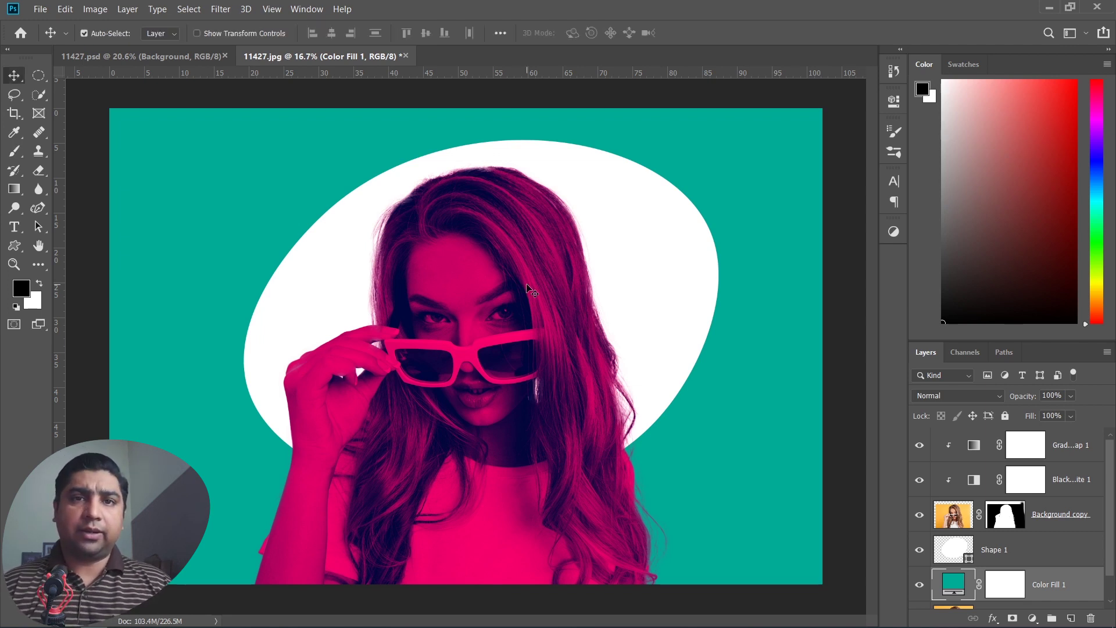